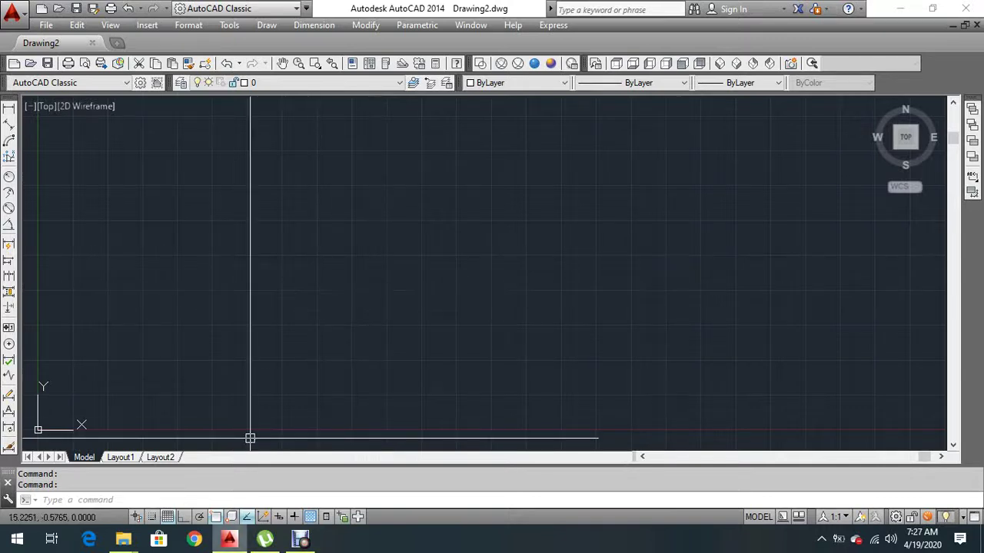
Open a new File Explorer window and browse to the PEC DATA folder on New Volume (F:).
mouse_move(123, 539)
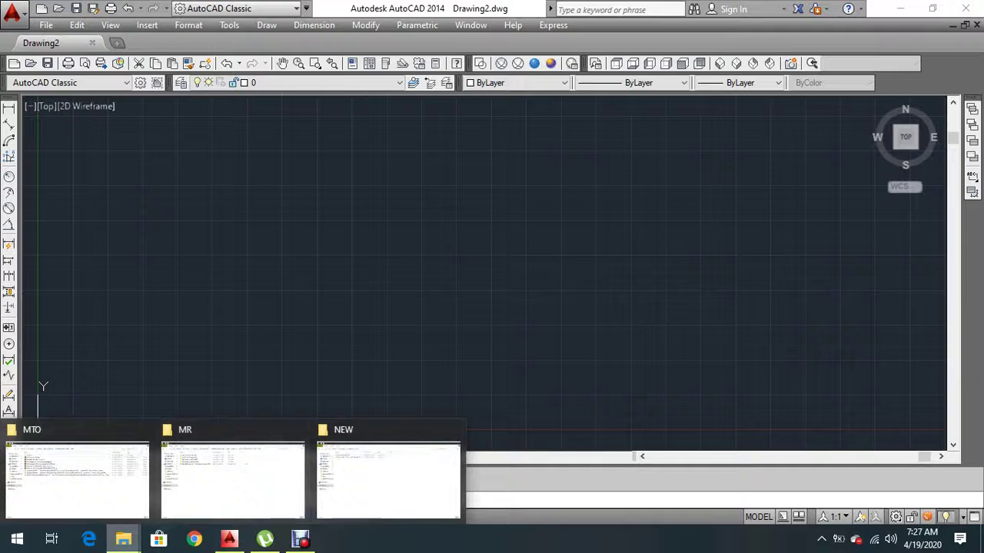
right_click(123, 539)
left_click(85, 462)
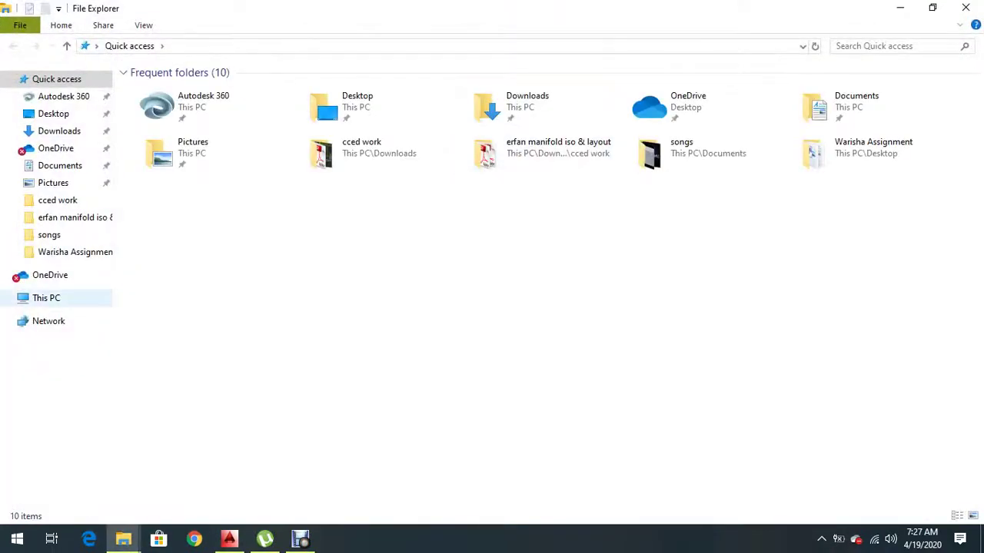
left_click(46, 298)
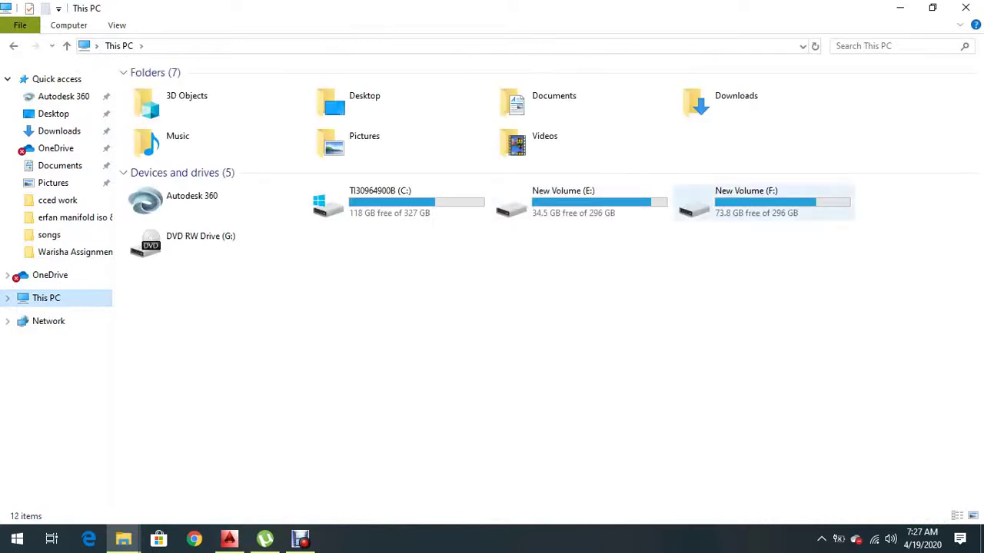
double_click(553, 202)
key("alt+Left")
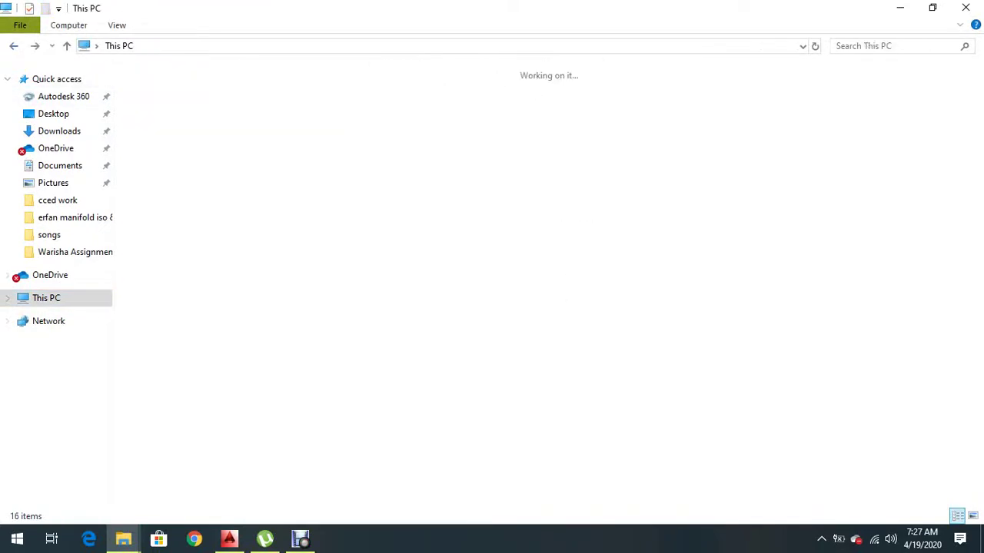
key("F5")
scroll(330, 292, "down", 3)
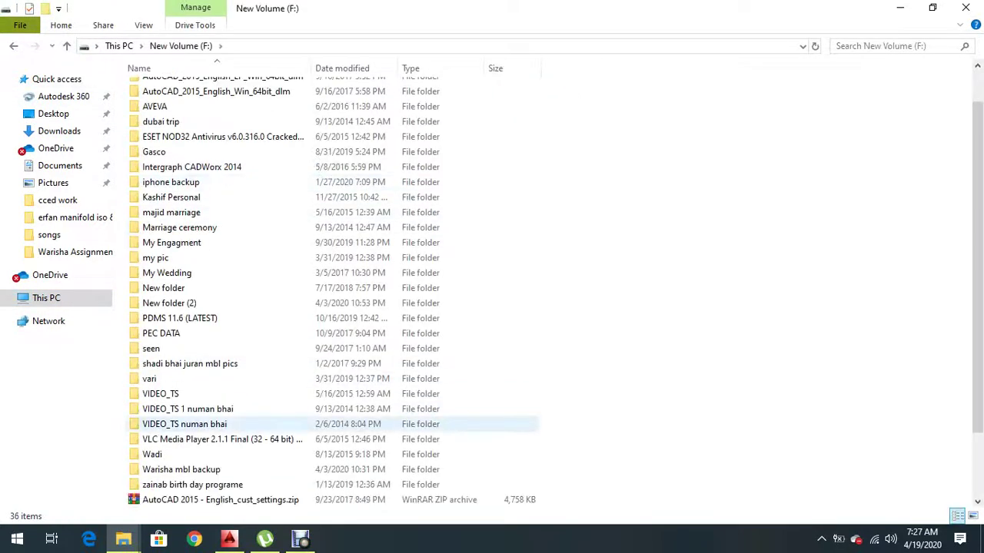
left_click(160, 287)
key("Return")
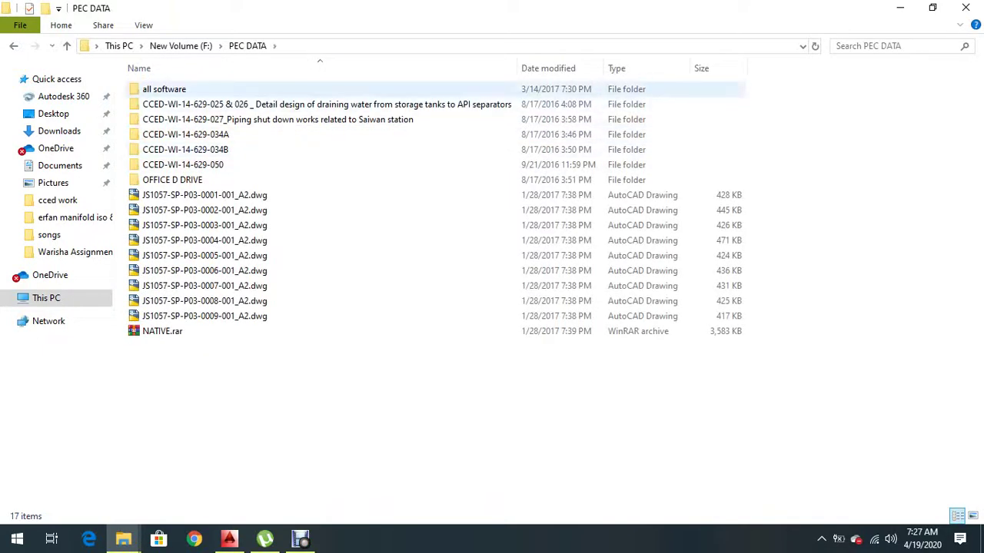
Open the OFFICE D DRIVE folder and its PERSONAL subfolder.
key("Down")
key("Down")
key("Down")
key("Down")
key("Down")
key("Down")
key("Return")
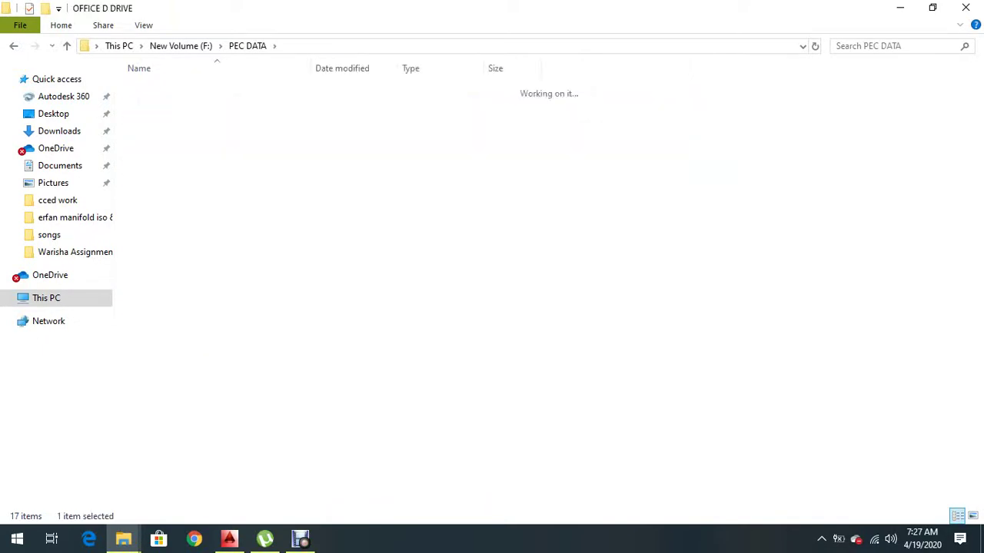
key("Down")
key("Return")
Open the last subfolder listed in the PERSONAL folder, directly below pic.
key("Down")
key("Down")
key("Down")
key("Down")
key("Down")
key("Down")
key("Down")
key("Down")
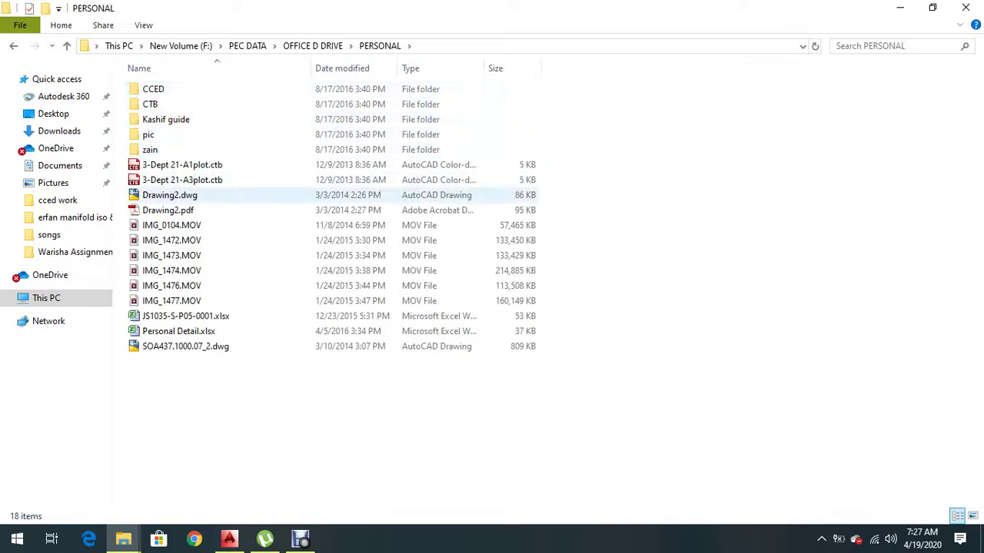
key("Up")
key("Up")
key("Up")
key("Up")
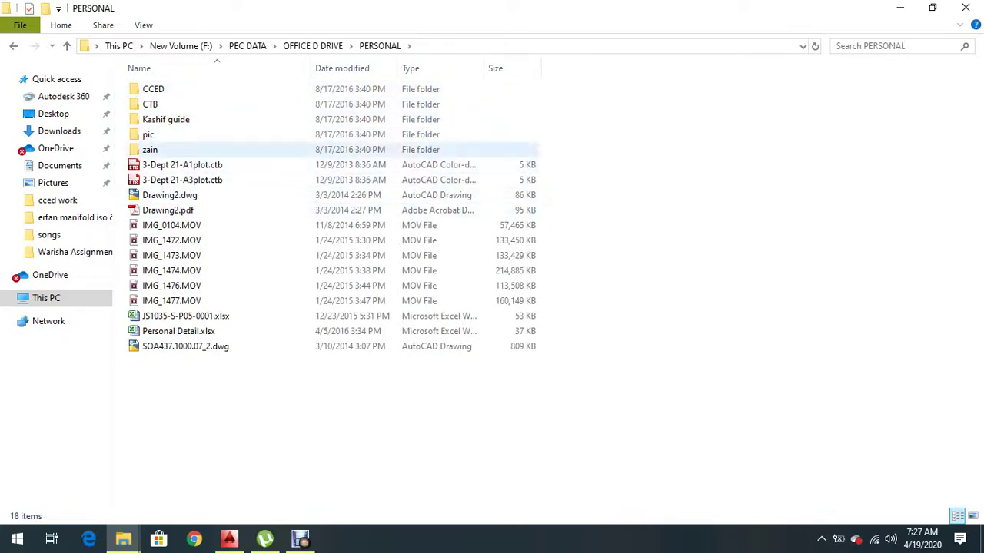
key("Return")
Check the DOCUMENTS folder, return to its parent and open the TAKAMUL subfolder.
key("Up")
key("Up")
key("Up")
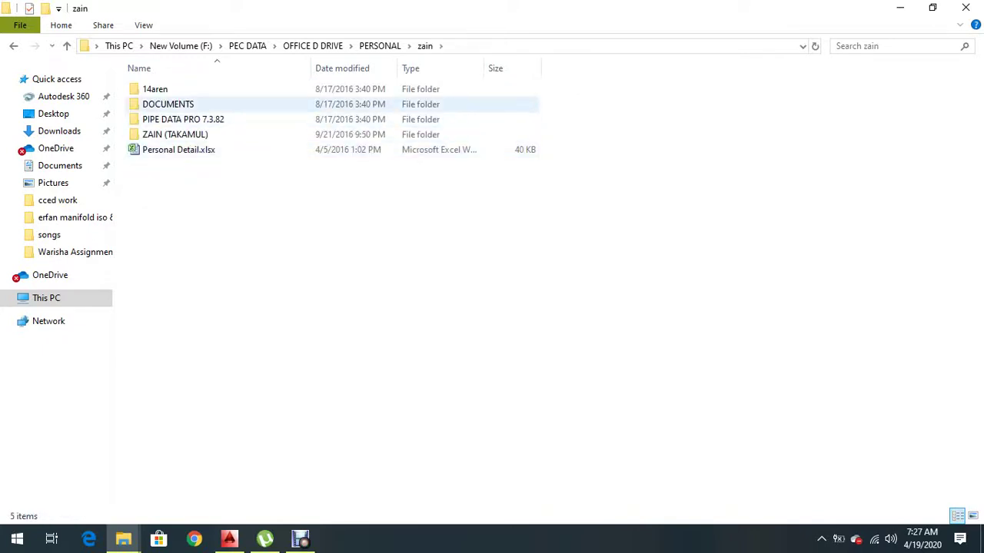
key("Return")
key("BackSpace")
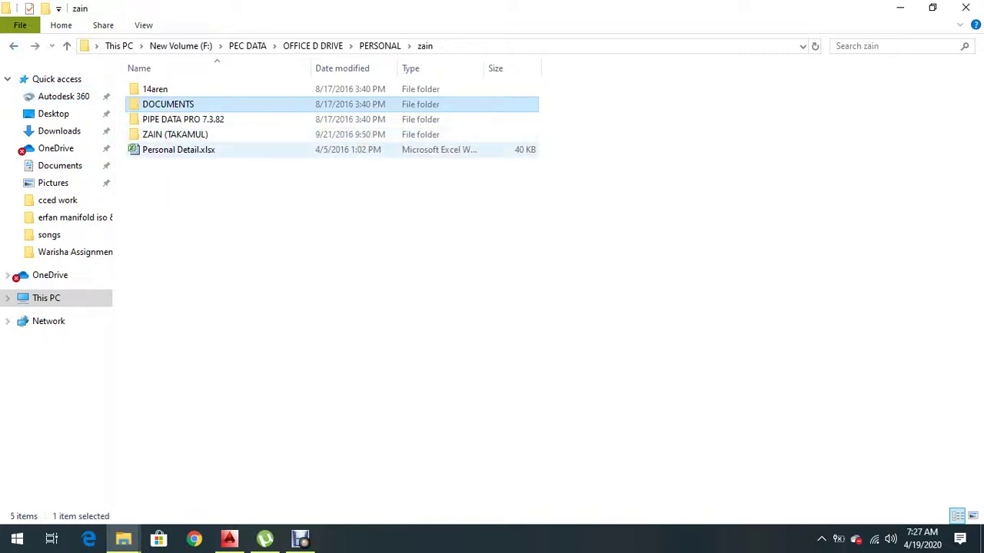
key("Down")
key("Return")
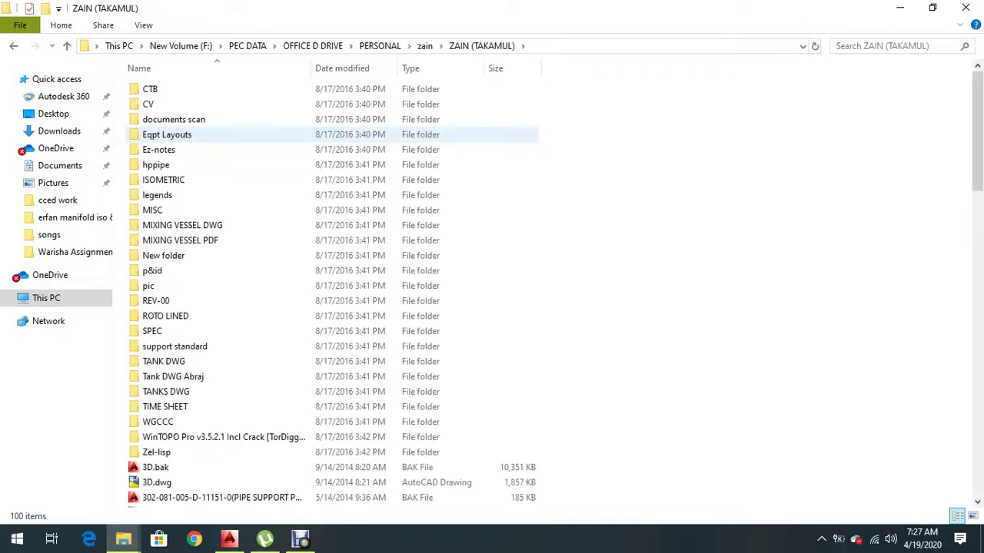
Open the drawing 9036-111-PIP-D-006.dwg from the TAKAMUL folder and close it again.
scroll(307, 362, "down", 3)
scroll(308, 362, "down", 3)
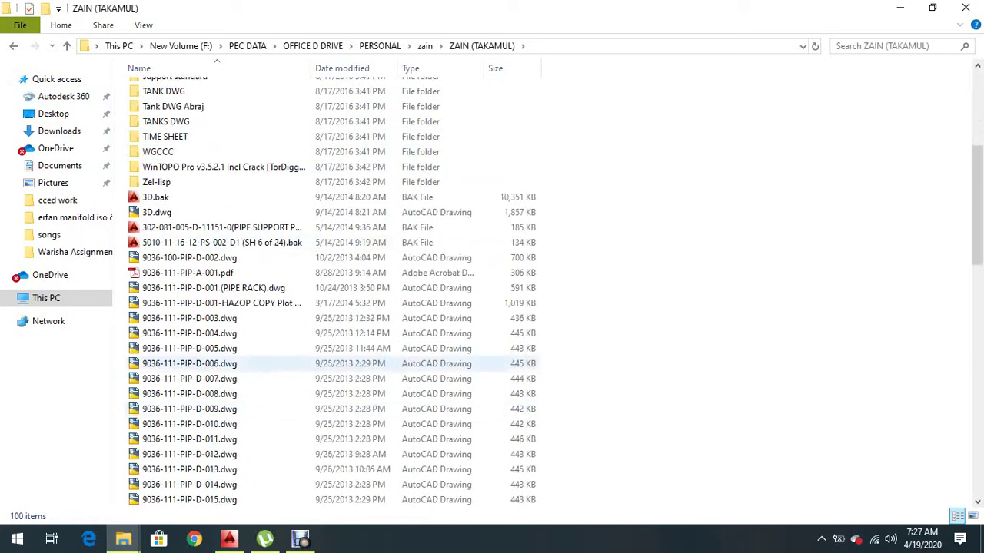
left_click(308, 364)
key("Return")
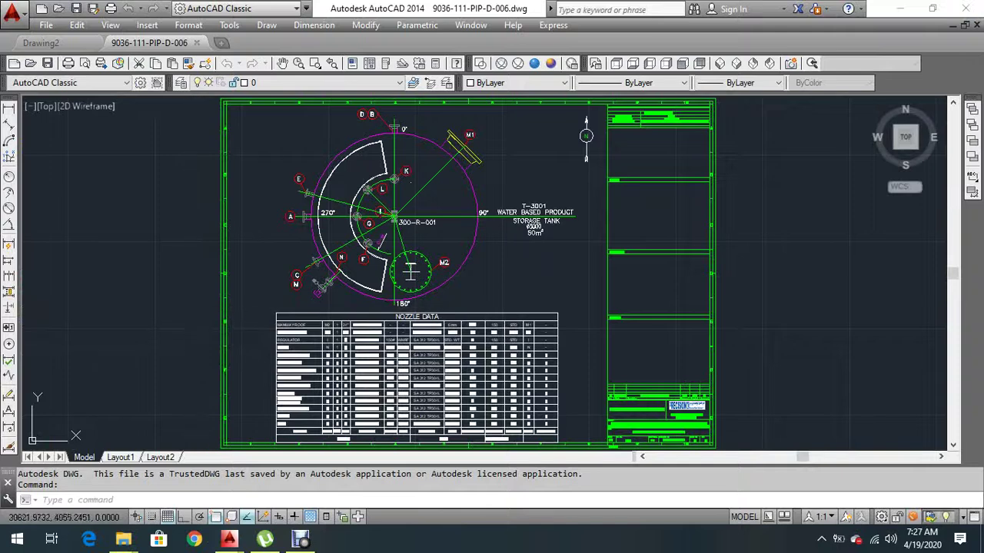
left_click(196, 43)
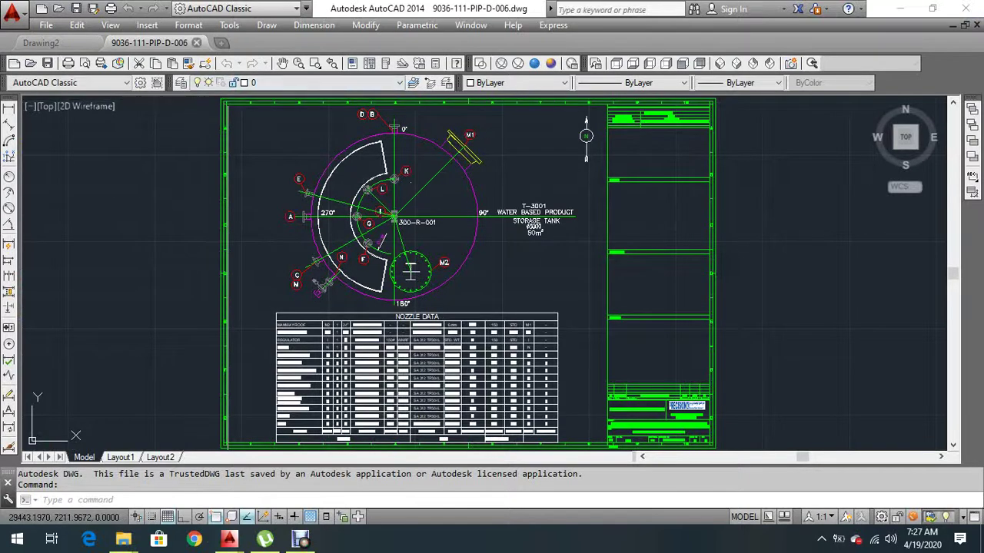
Return to the TAKAMUL folder in File Explorer and open the drawing 9036-300-PIP-D-003.dwg.
mouse_move(123, 540)
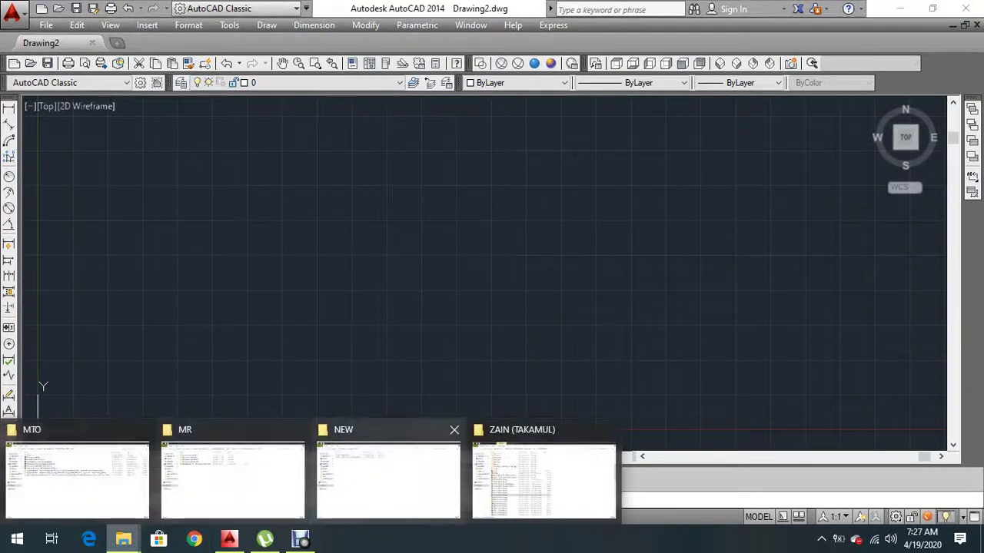
left_click(542, 476)
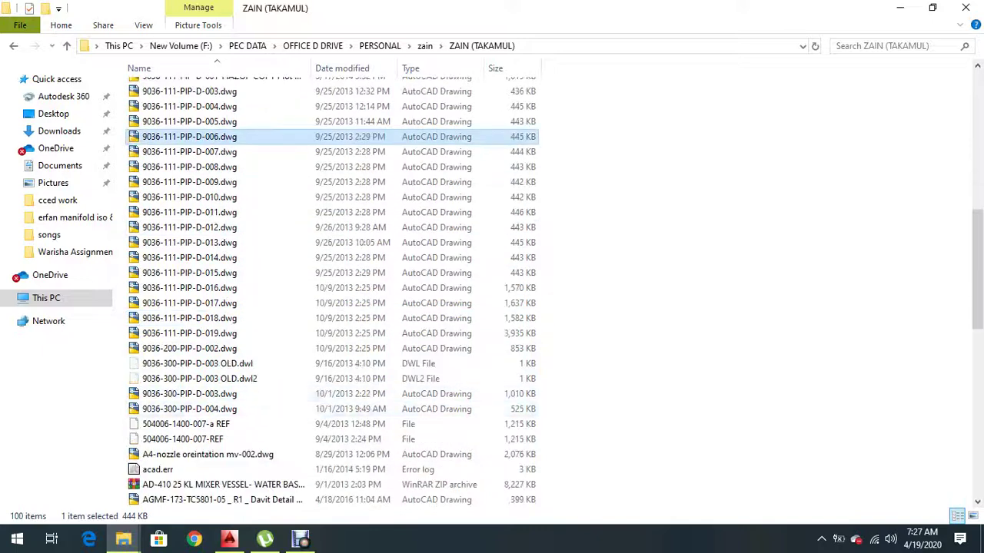
scroll(192, 348, "down", 1)
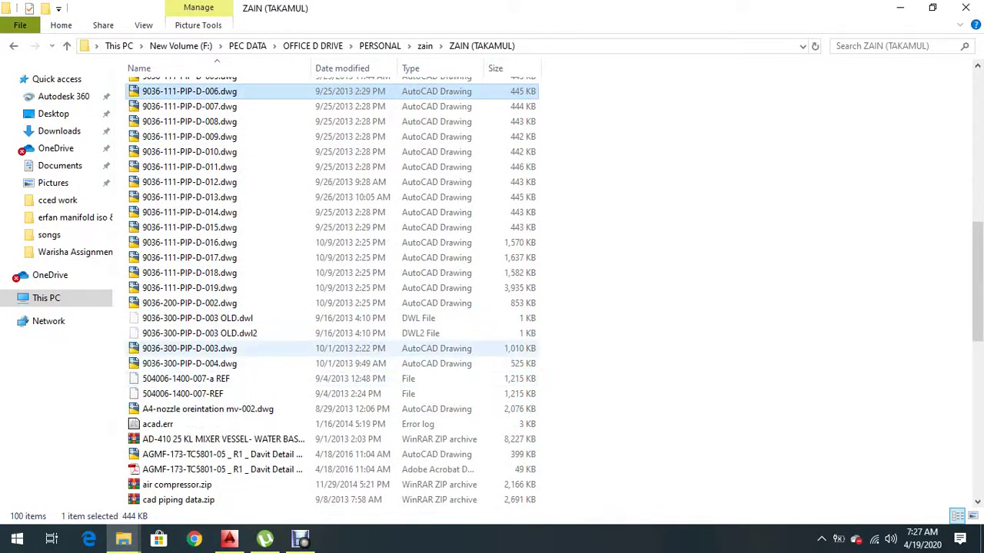
double_click(192, 349)
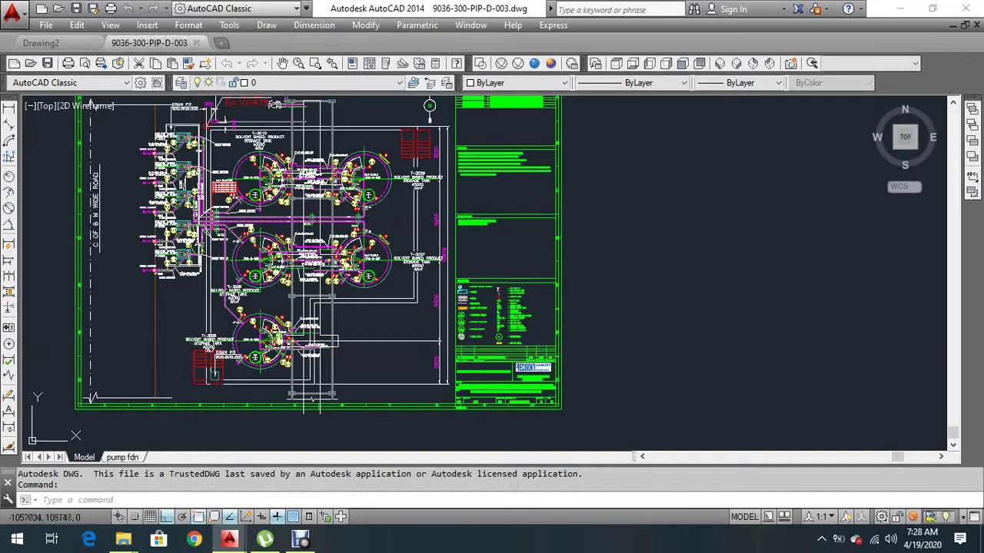
Examine the piping layout around the solvent based product storage tanks, discharge pumps, connecting pipelines and drain pit.
middle_click_drag(323, 250, 389, 281)
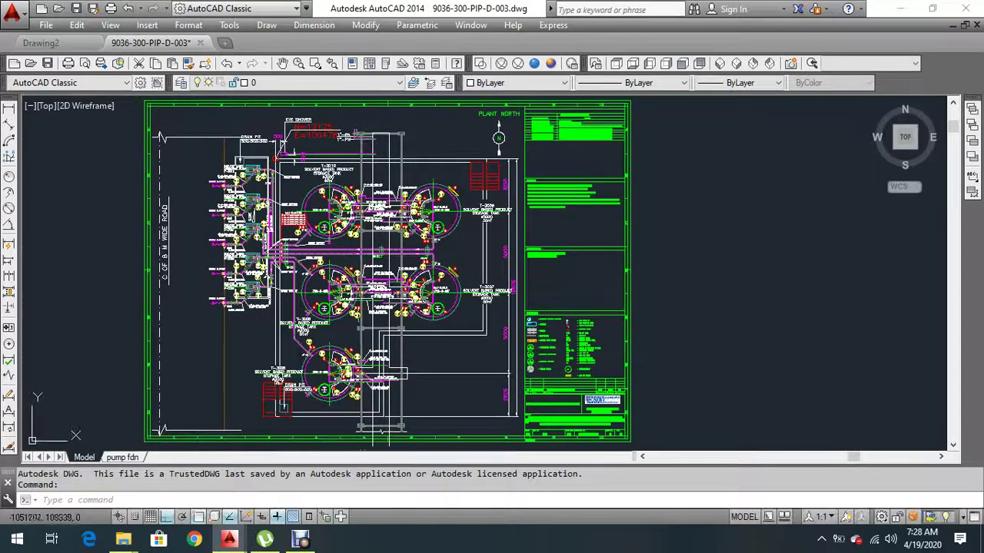
scroll(379, 292, "up", 2)
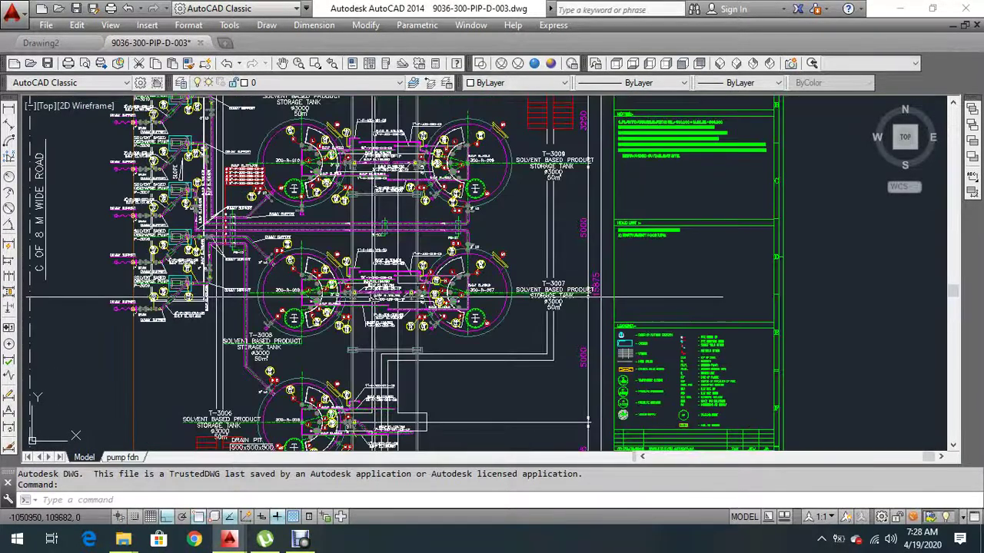
scroll(373, 231, "up", 5)
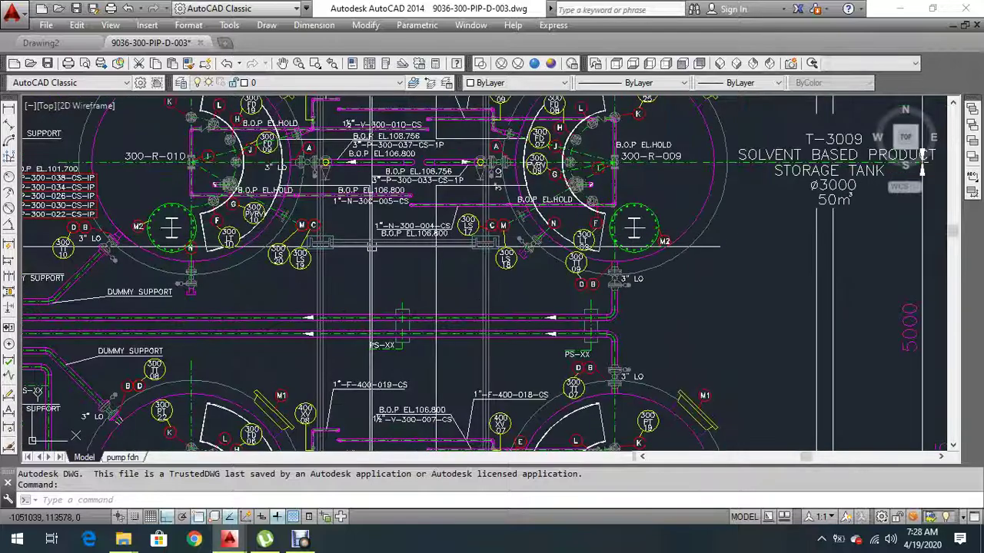
scroll(371, 246, "down", 6)
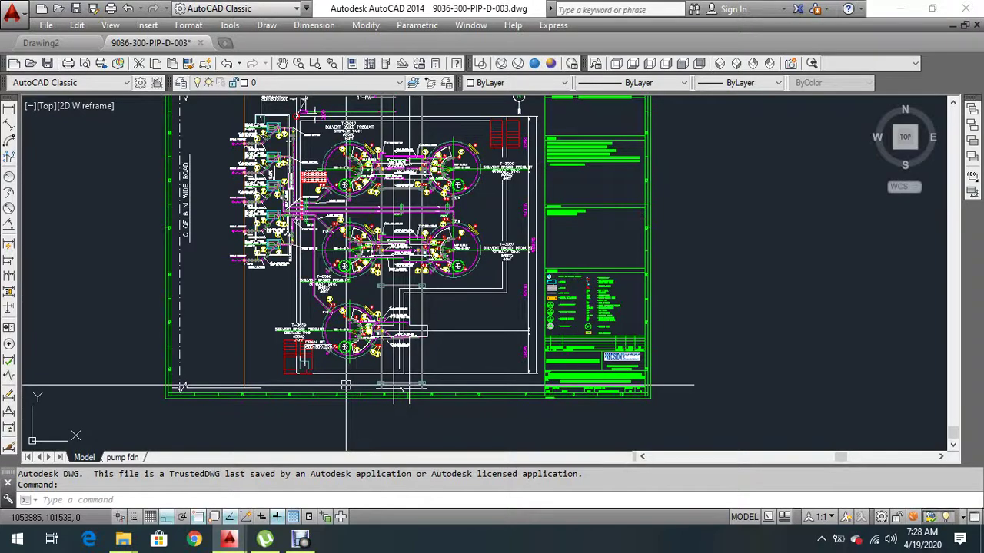
scroll(279, 227, "up", 2)
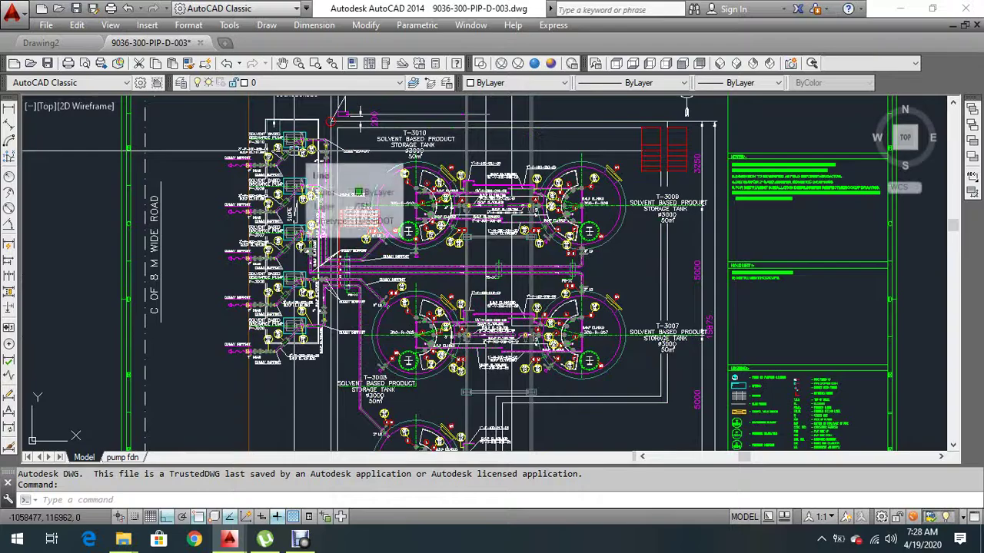
middle_click_drag(336, 154, 362, 258)
scroll(407, 296, "up", 1)
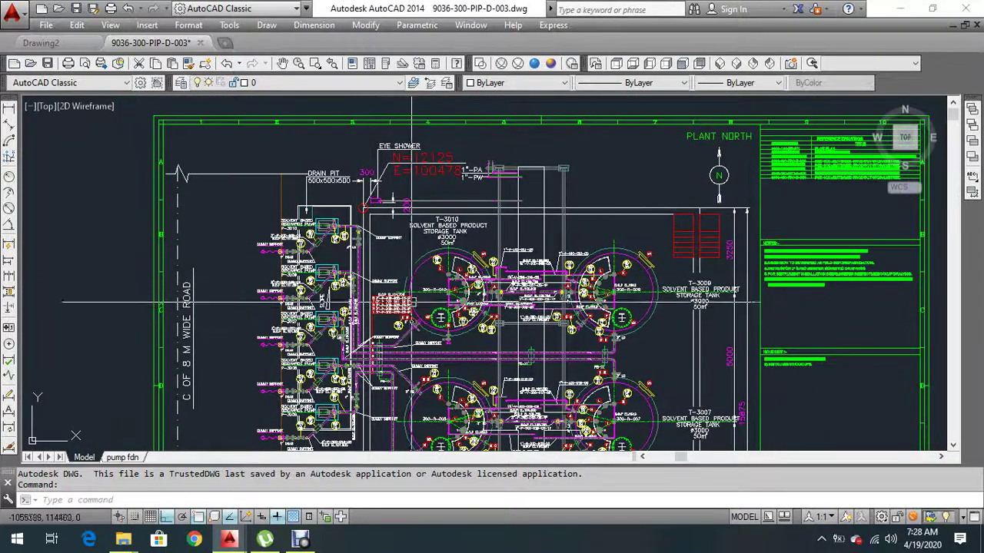
middle_click_drag(411, 300, 416, 223)
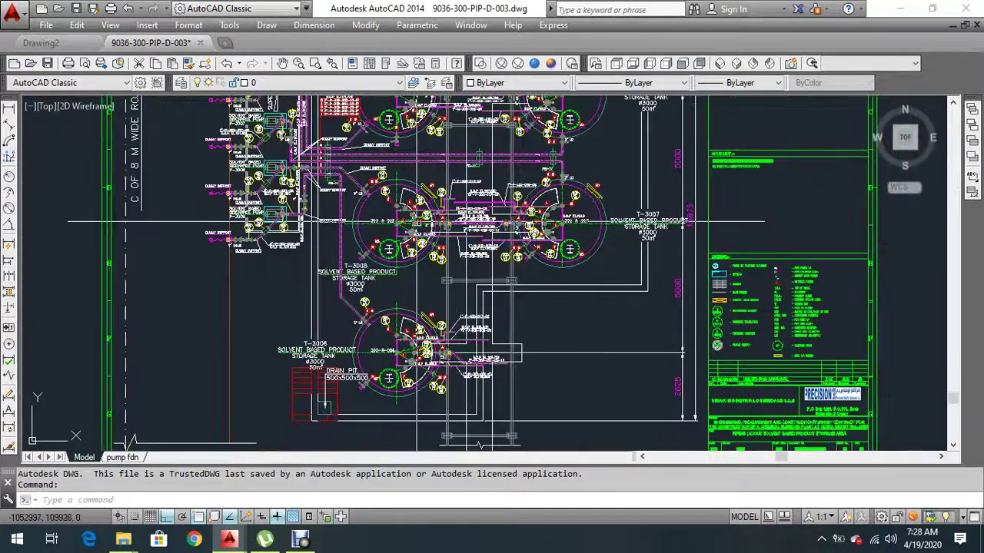
scroll(431, 446, "up", 4)
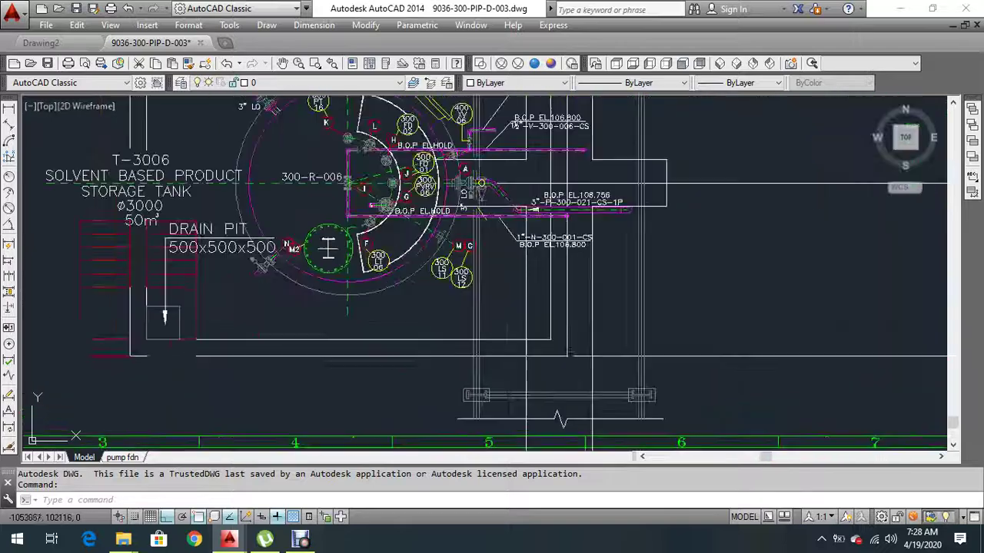
scroll(527, 319, "down", 6)
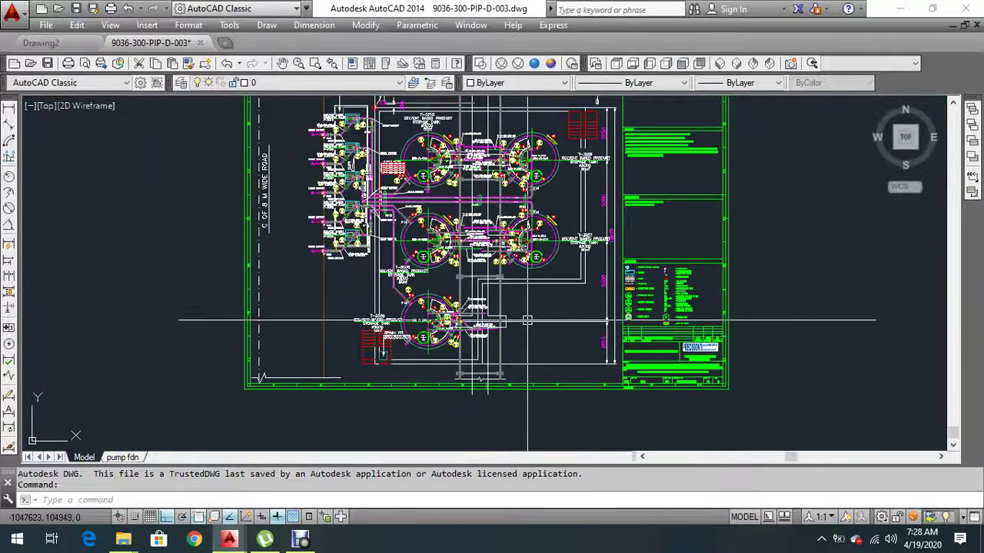
scroll(528, 319, "up", 3)
middle_click_drag(515, 169, 516, 236)
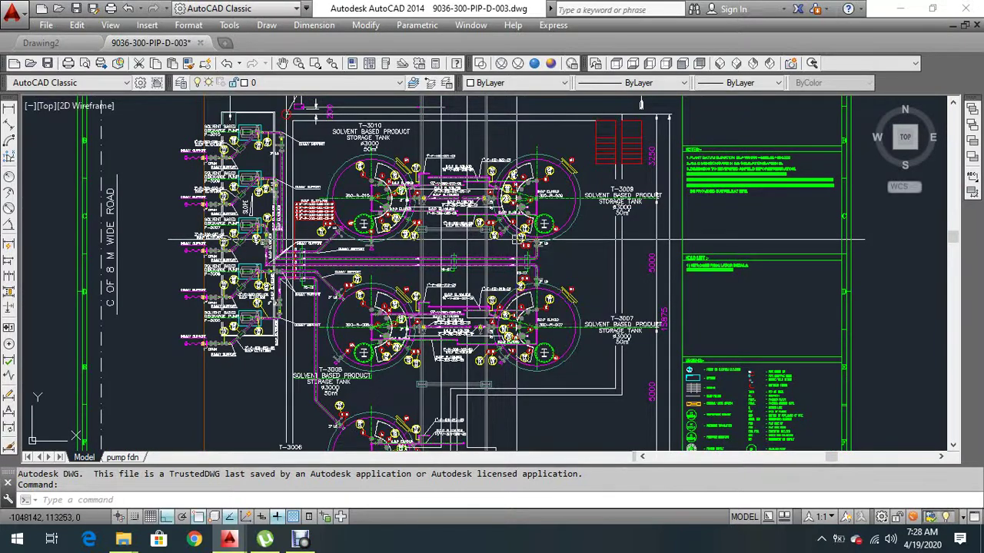
middle_click_drag(473, 366, 464, 261)
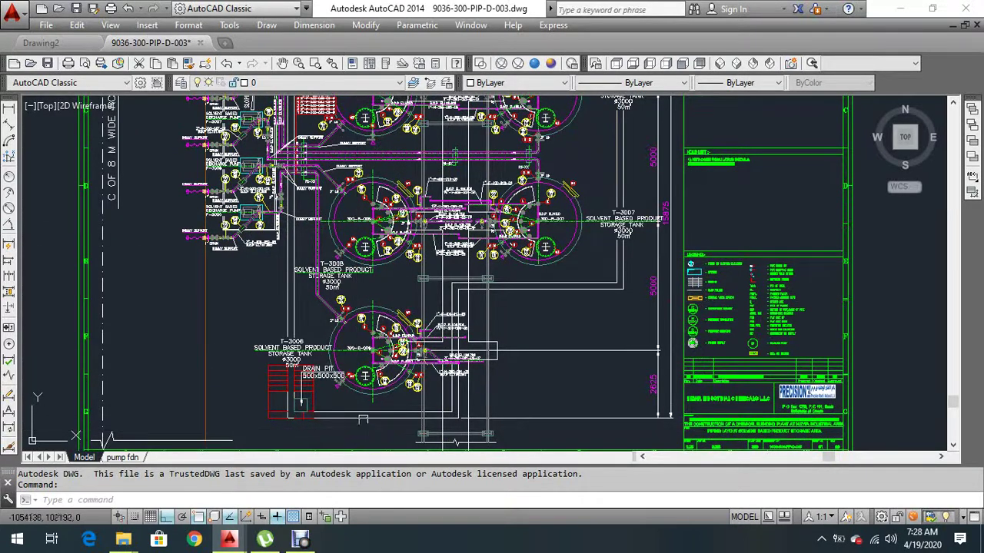
scroll(465, 365, "up", 2)
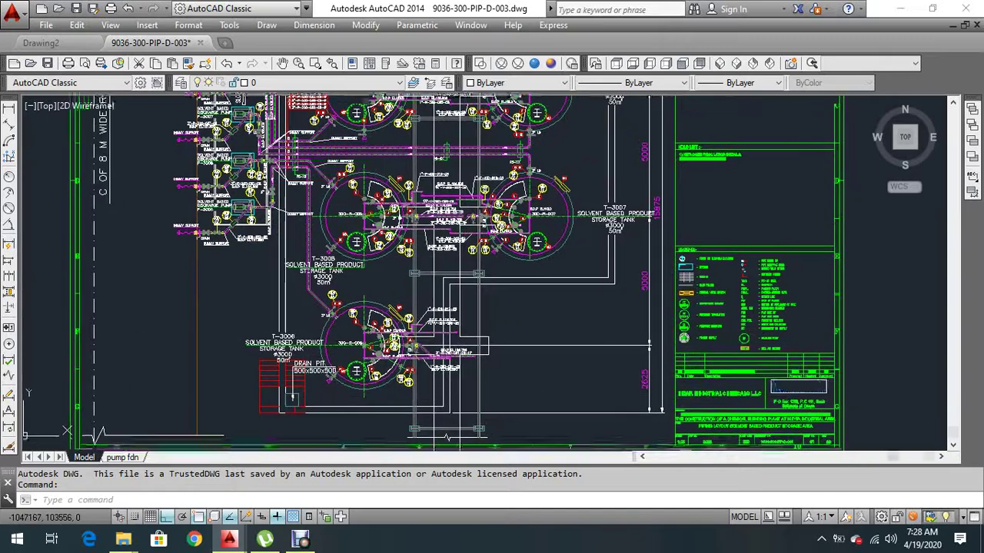
scroll(289, 262, "down", 2)
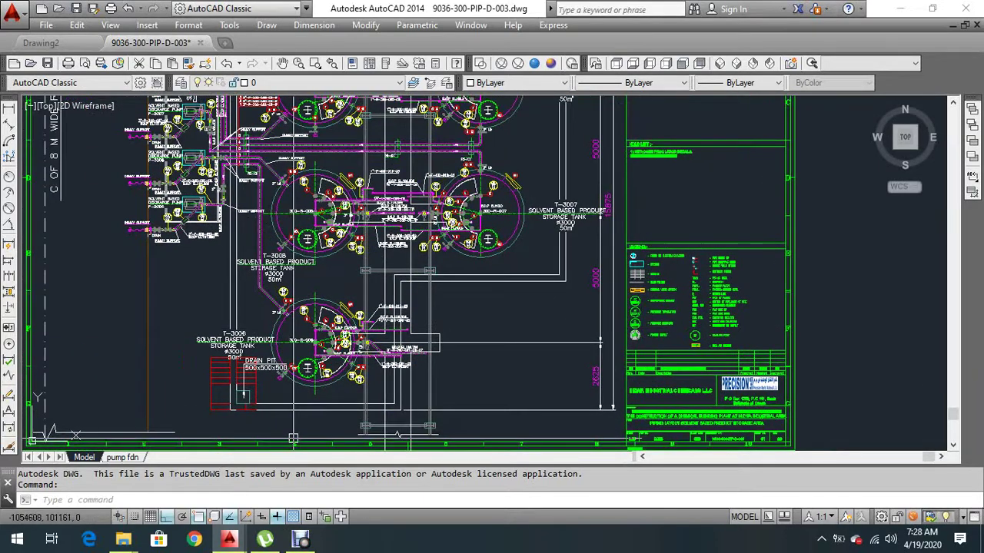
scroll(369, 201, "down", 3)
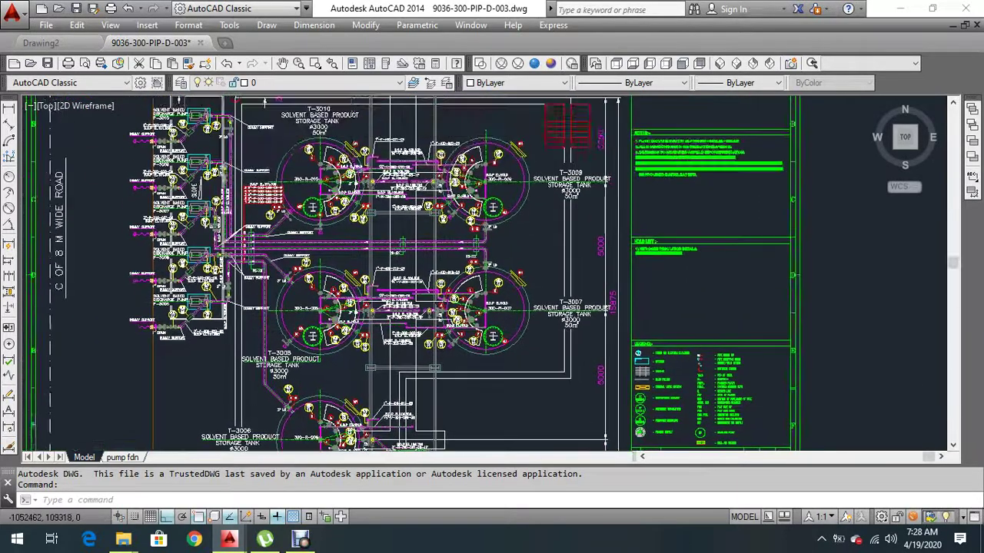
scroll(396, 230, "up", 3)
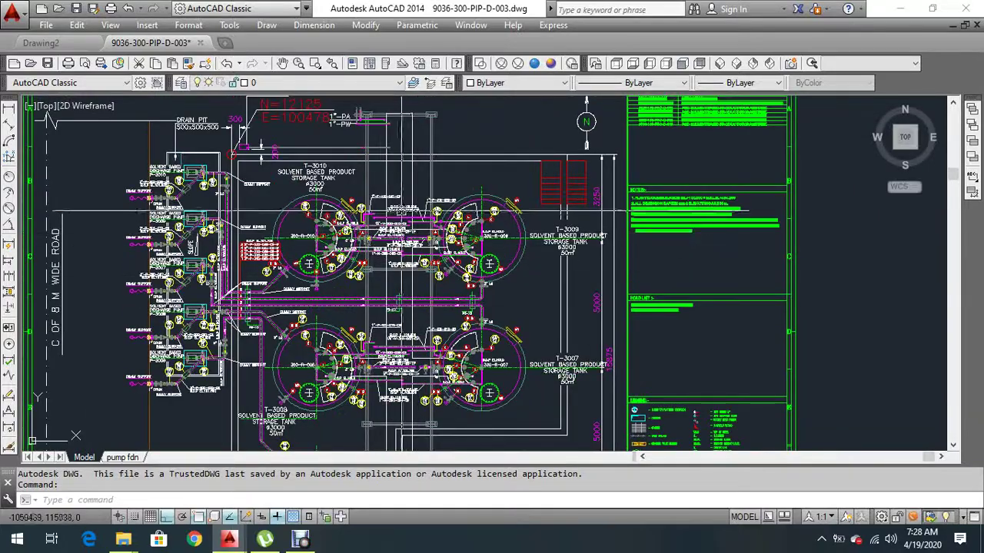
scroll(364, 236, "up", 5)
scroll(192, 300, "down", 2)
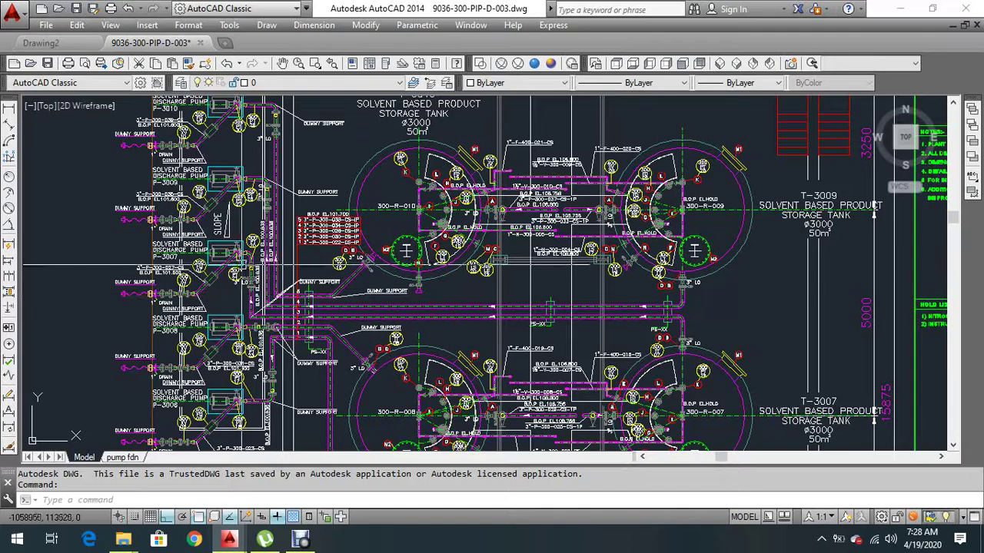
Review the discharge pump row, the piping between the storage tanks and the overall extent of the drawing sheet.
scroll(256, 223, "down", 2)
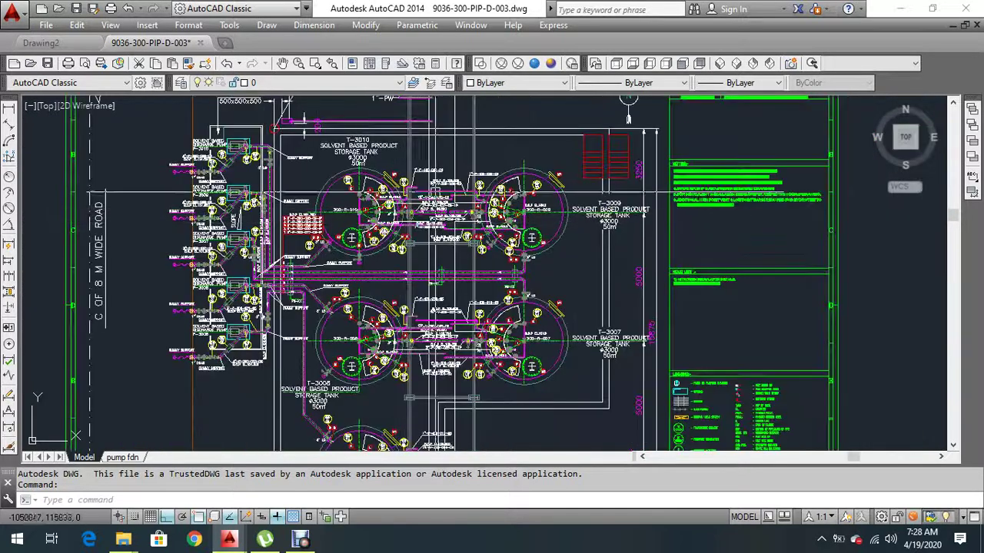
scroll(223, 269, "up", 4)
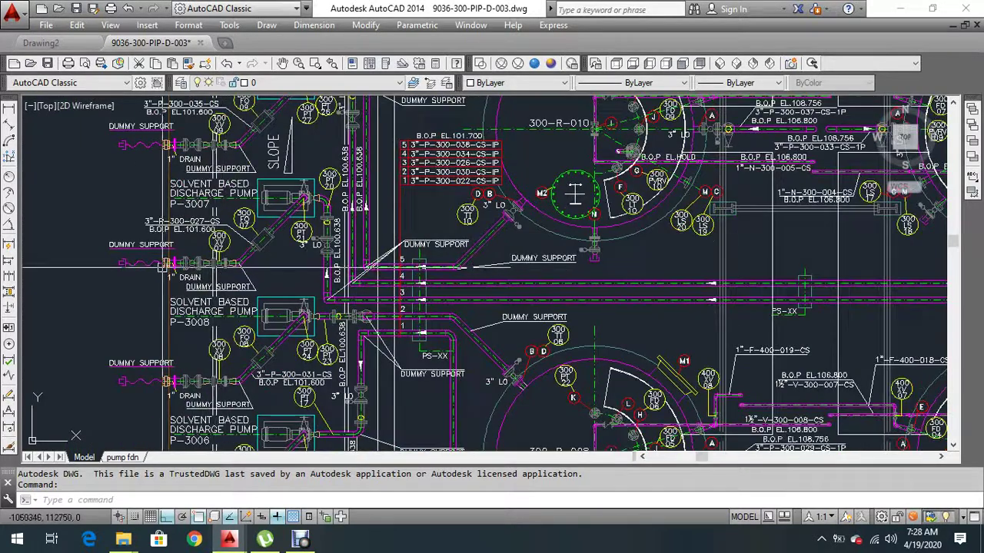
scroll(202, 381, "down", 5)
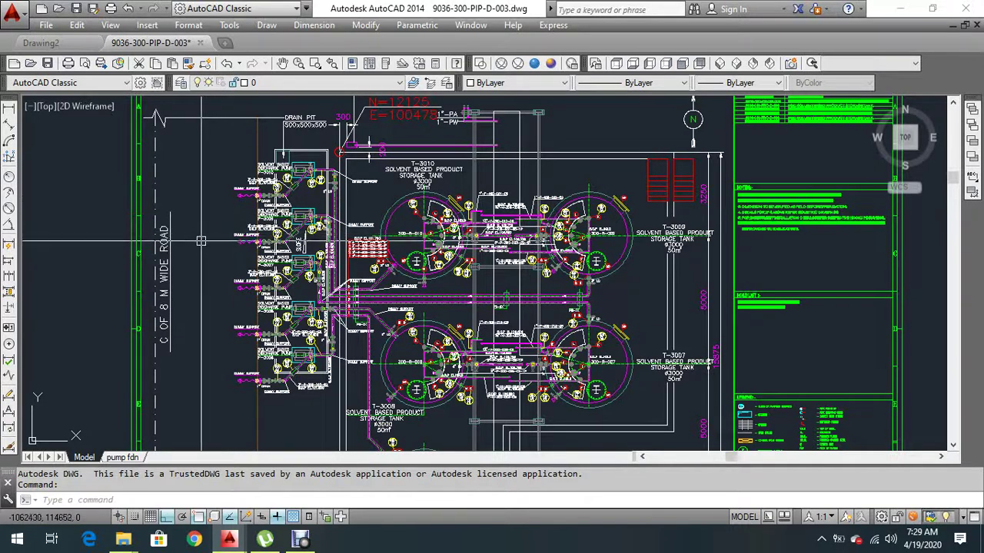
scroll(235, 234, "up", 3)
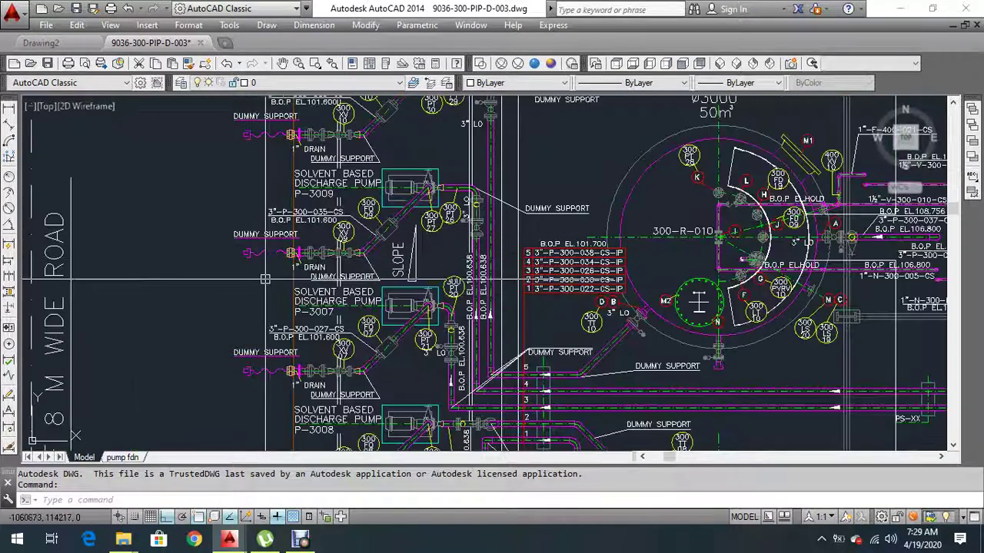
scroll(244, 279, "down", 3)
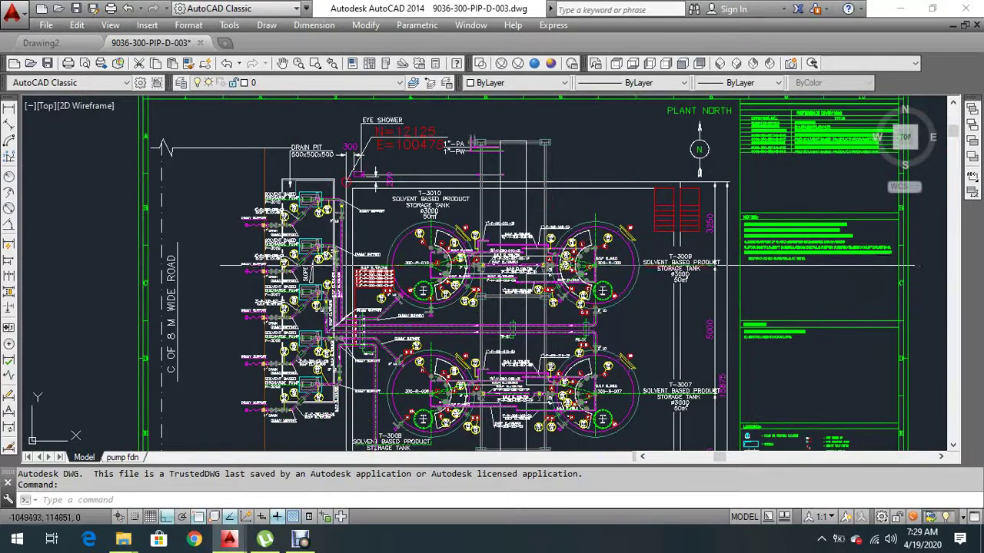
scroll(421, 279, "down", 2)
middle_click_drag(421, 279, 379, 203)
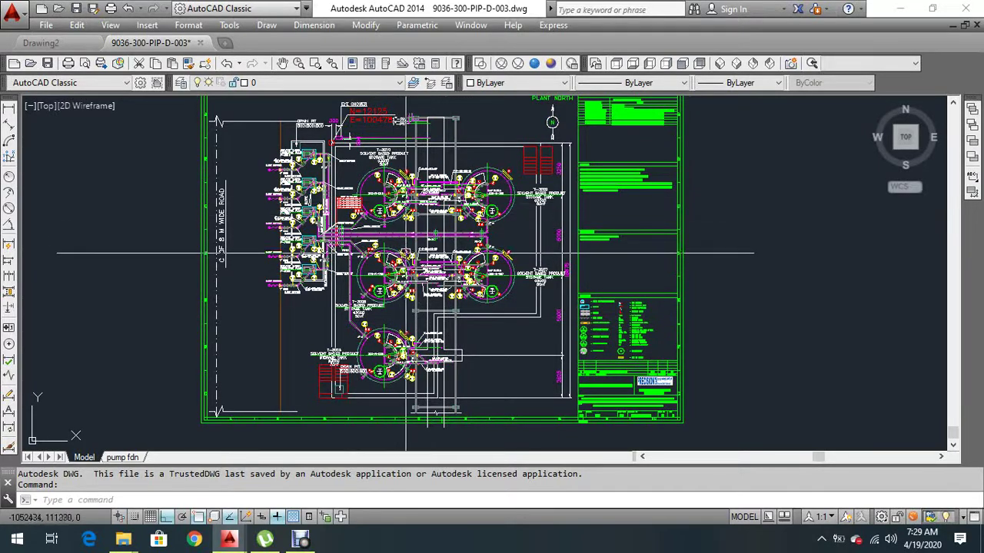
key("Escape")
scroll(538, 183, "up", 2)
scroll(538, 183, "down", 4)
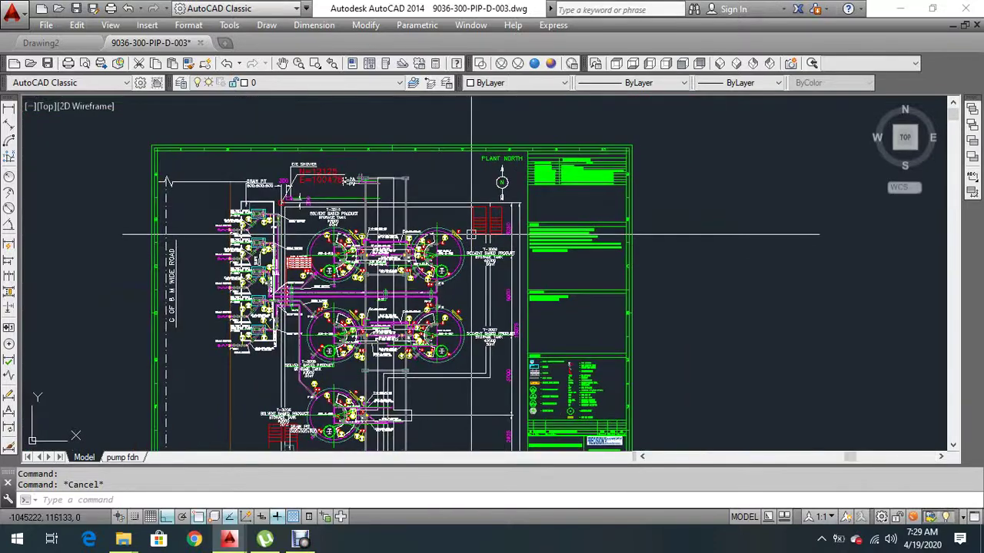
mouse_move(471, 234)
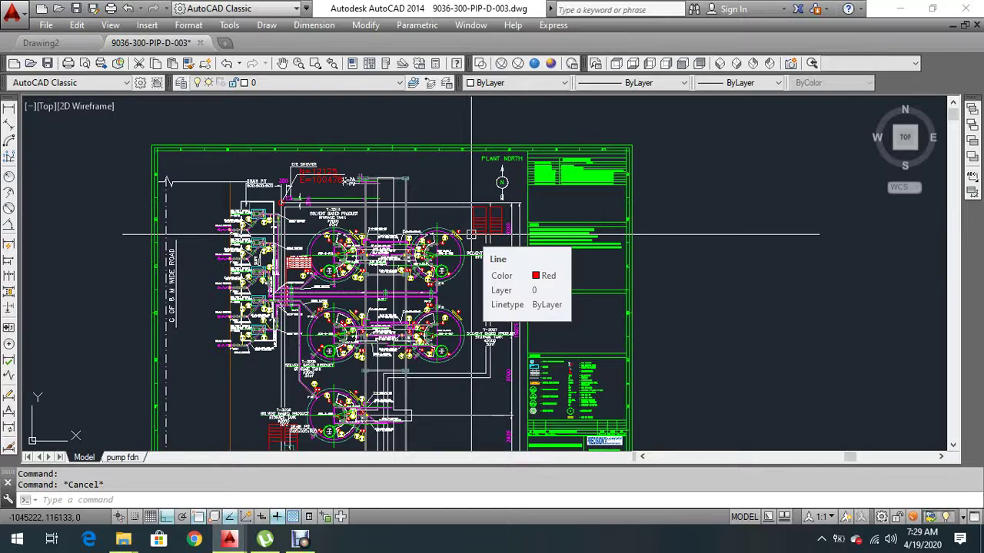
scroll(593, 268, "down", 3)
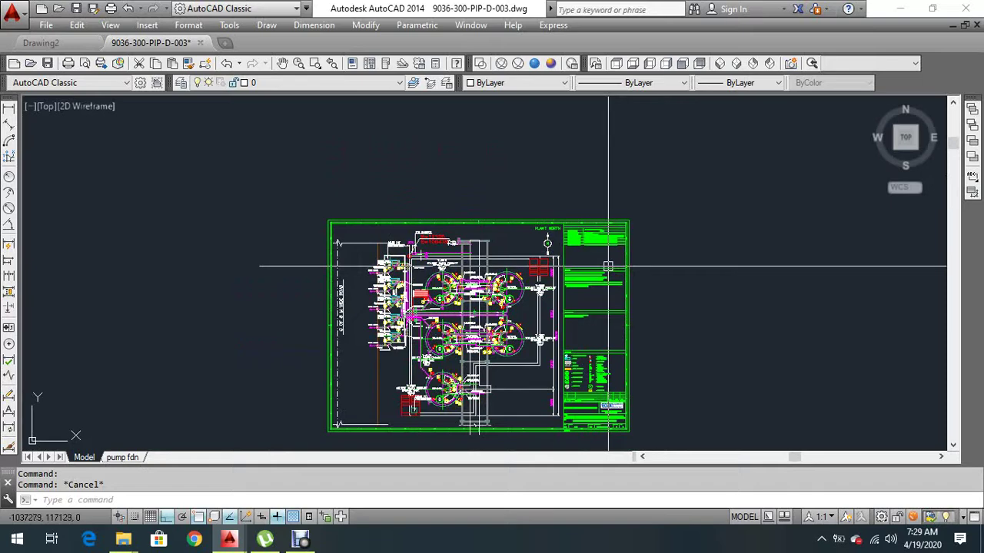
middle_click_drag(593, 450, 567, 246)
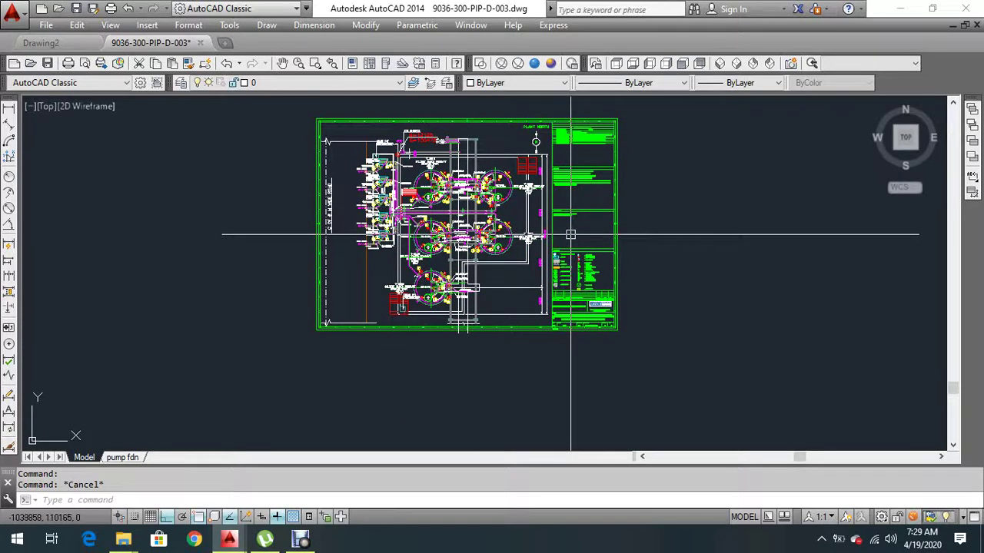
Check the scale and paper format stated in the title block against the whole sheet.
scroll(572, 331, "up", 10)
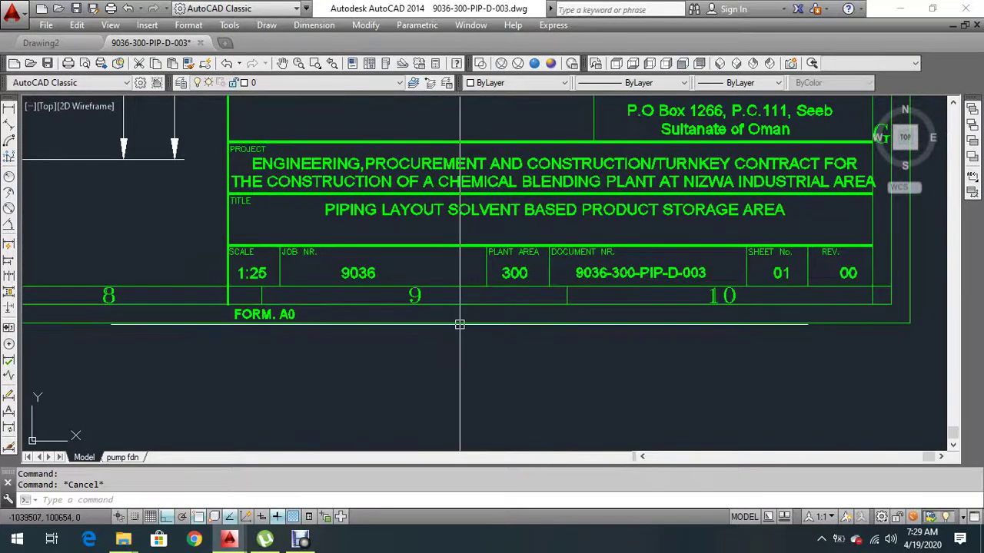
scroll(287, 339, "up", 4)
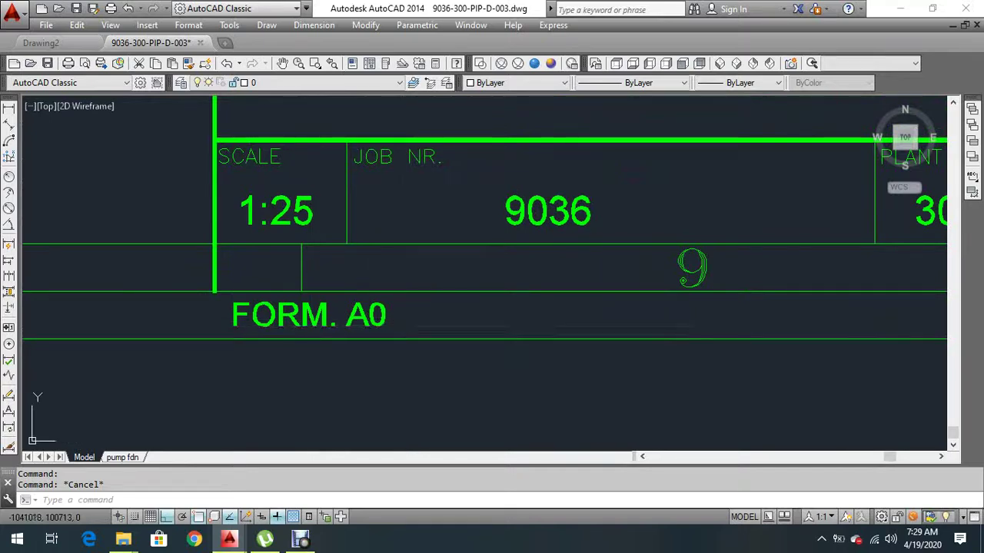
scroll(400, 319, "down", 2)
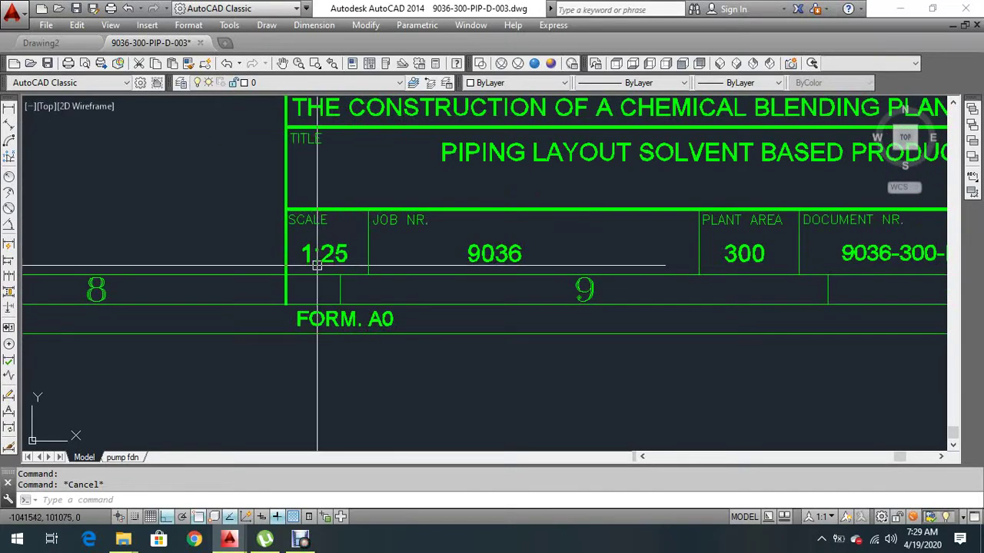
scroll(330, 307, "down", 6)
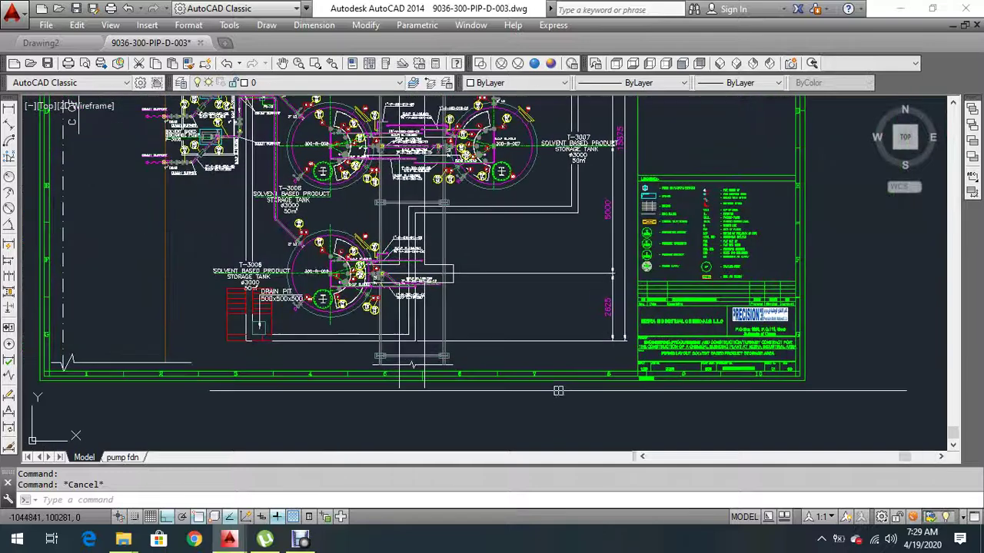
scroll(568, 384, "down", 3)
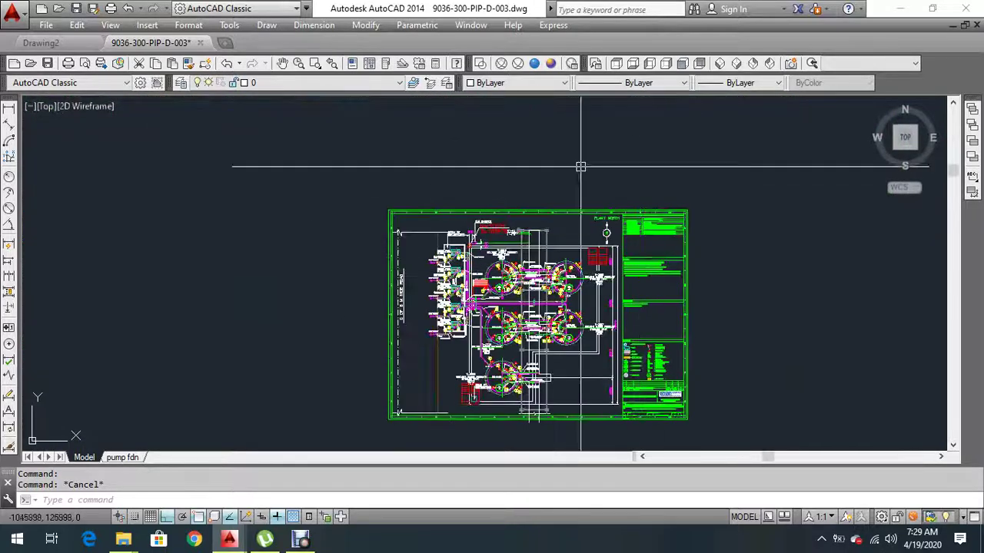
middle_click_drag(613, 411, 567, 349)
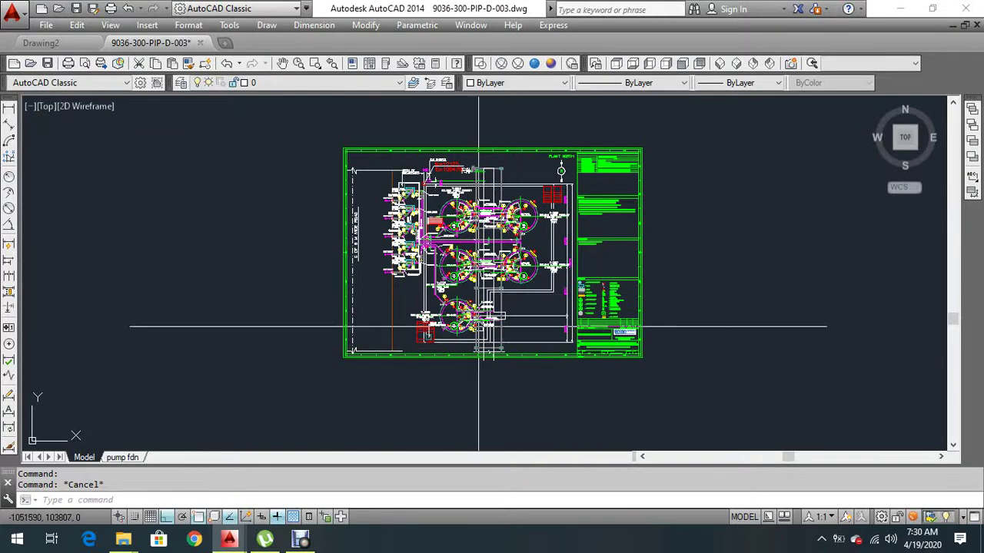
Draw an 841 by 1041 rectangle in the empty space to the right of the drawing sheet.
scroll(485, 328, "up", 2)
middle_click_drag(597, 266, 177, 265)
scroll(387, 307, "down", 2)
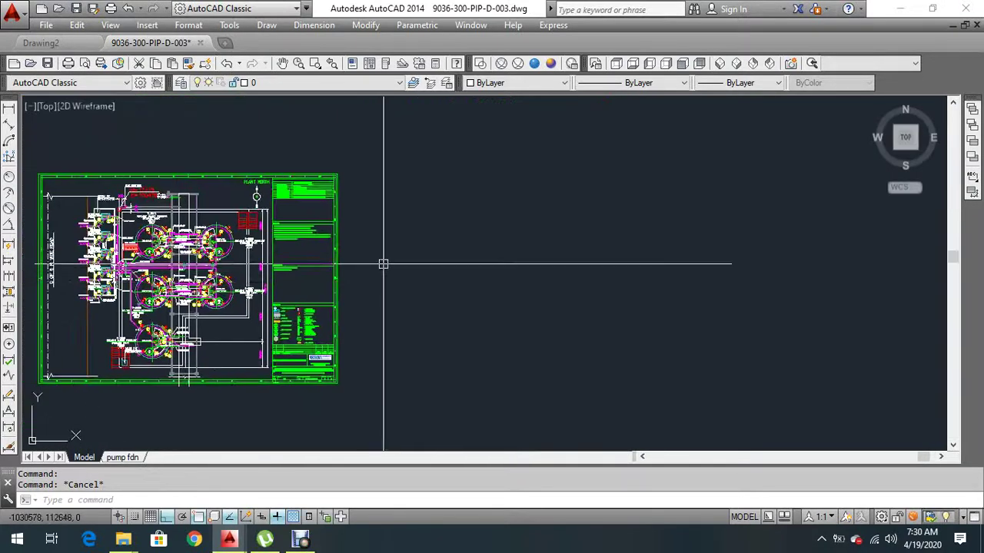
key("Escape")
type("rec")
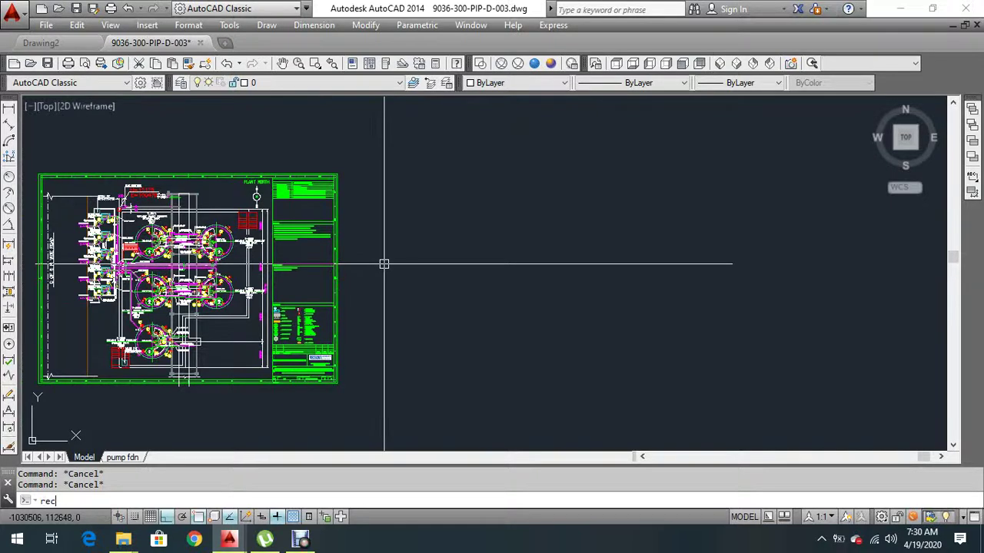
key("Return")
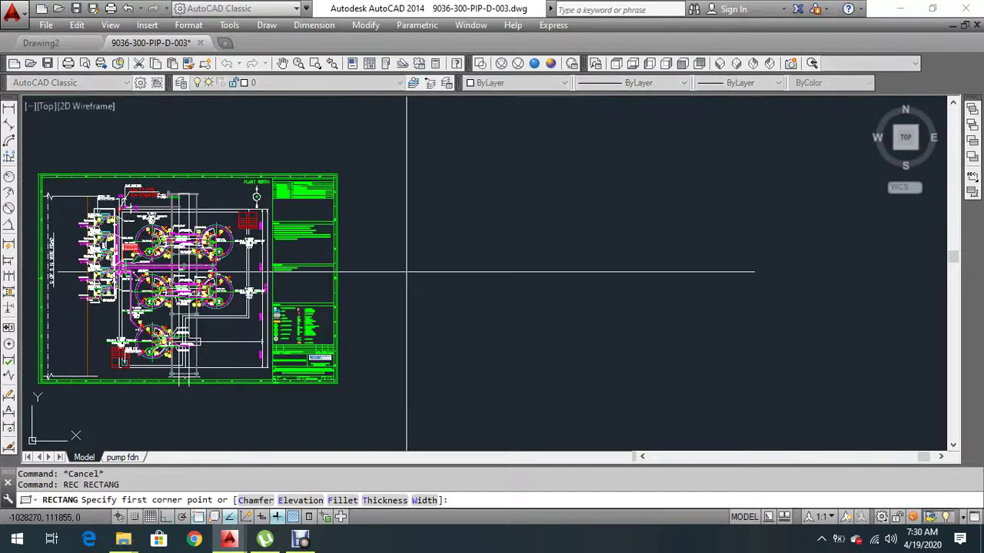
left_click(403, 277)
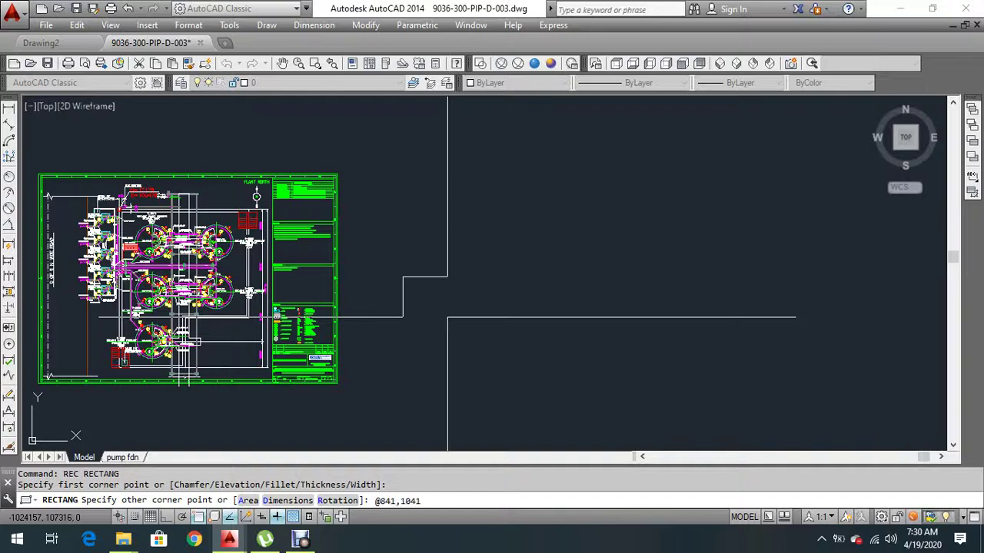
key("Return")
key("Escape")
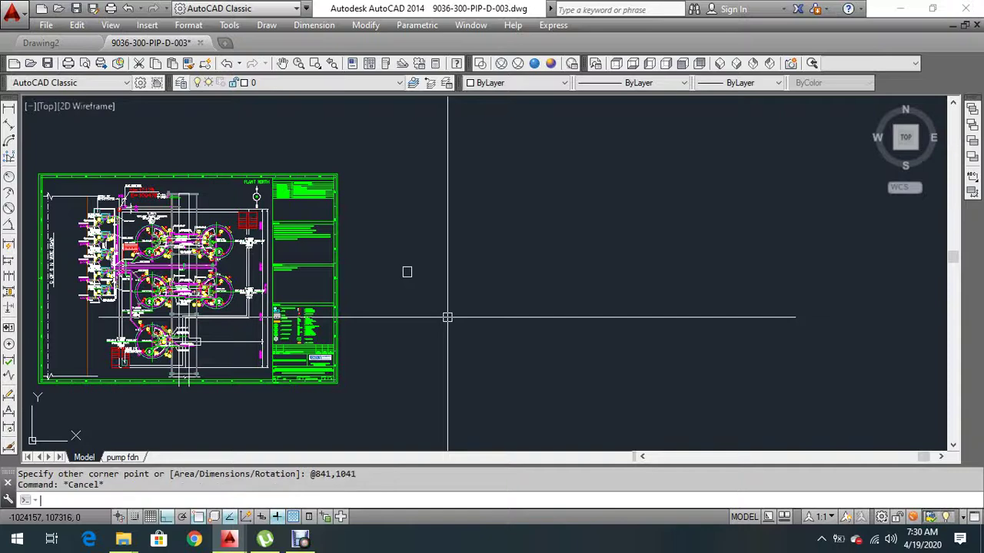
key("Escape")
Rotate the rectangle 90 degrees clockwise about the midpoint of its right edge to landscape orientation.
scroll(417, 272, "up", 5)
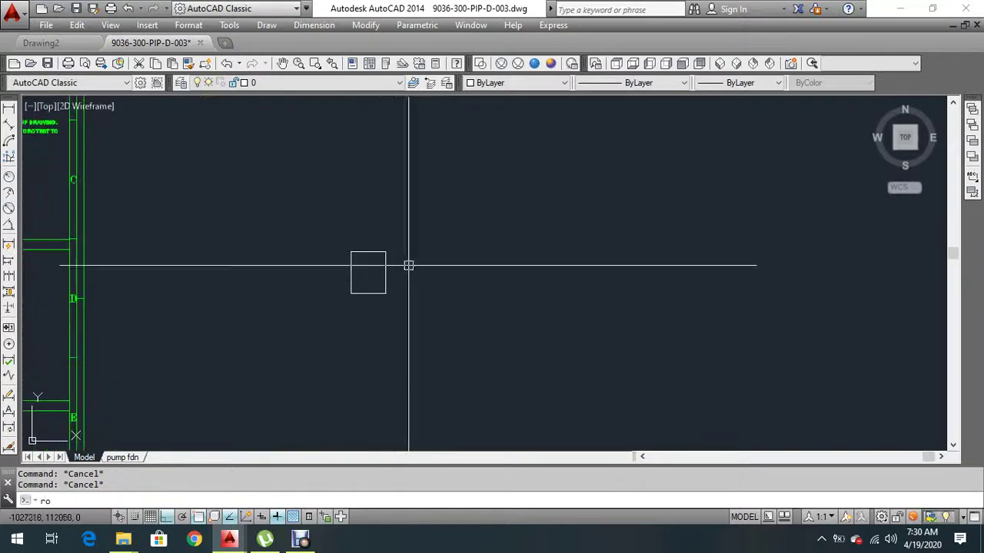
type("ro")
key("Return")
left_click(407, 238)
left_click(358, 289)
key("Return")
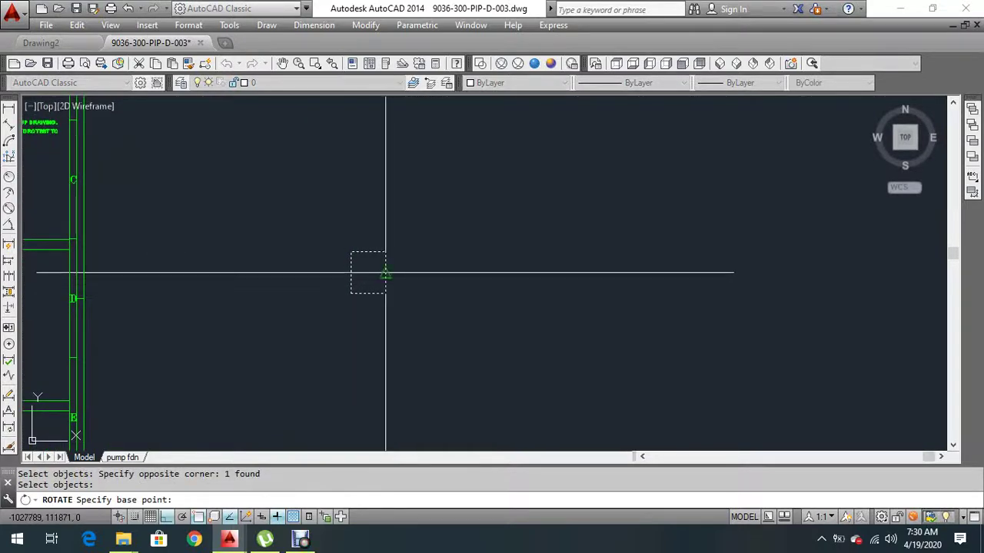
left_click(386, 273)
left_click(425, 366)
key("Escape")
middle_click_drag(429, 332, 452, 346)
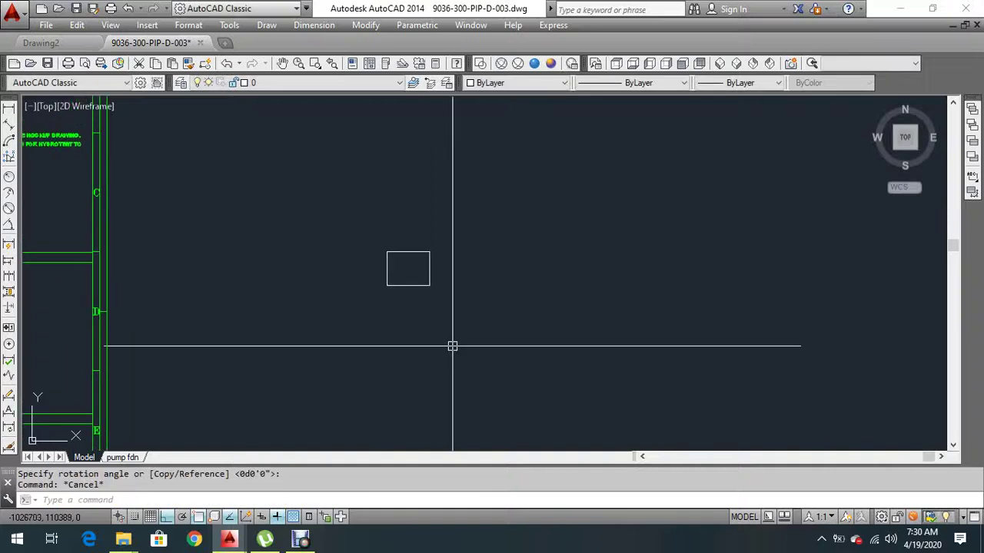
Scale the rectangle by a factor of 25 from its lower-left corner.
type("sc")
key("Return")
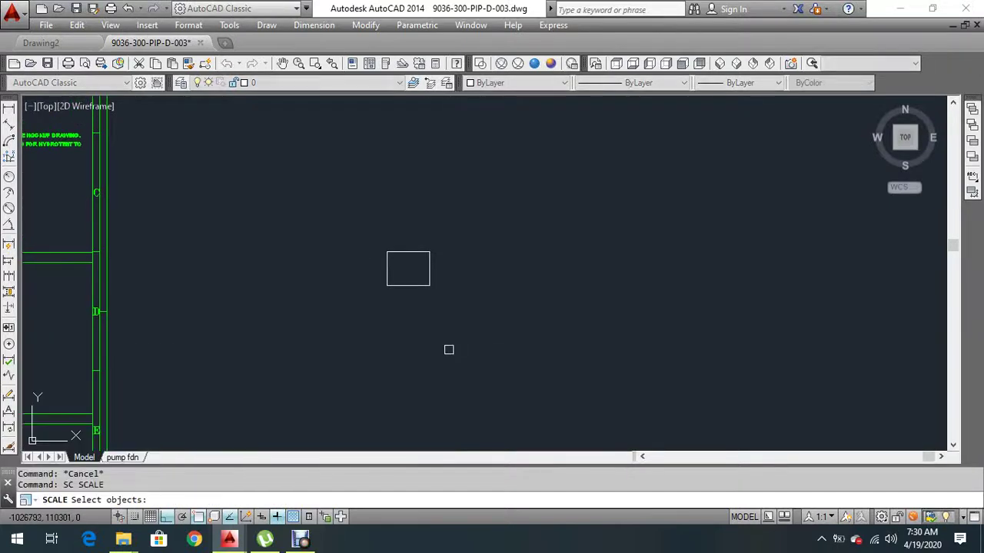
left_click(432, 338)
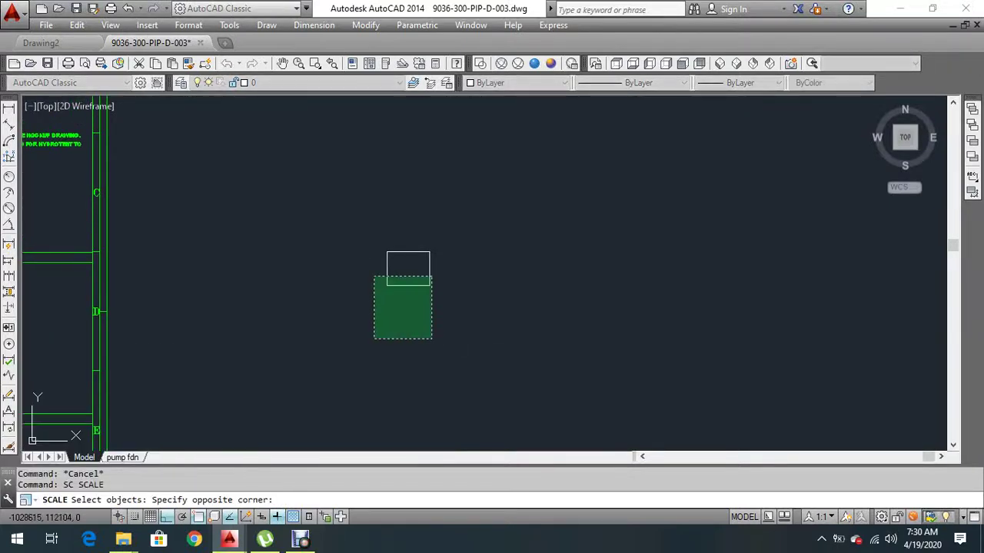
left_click(375, 277)
key("Return")
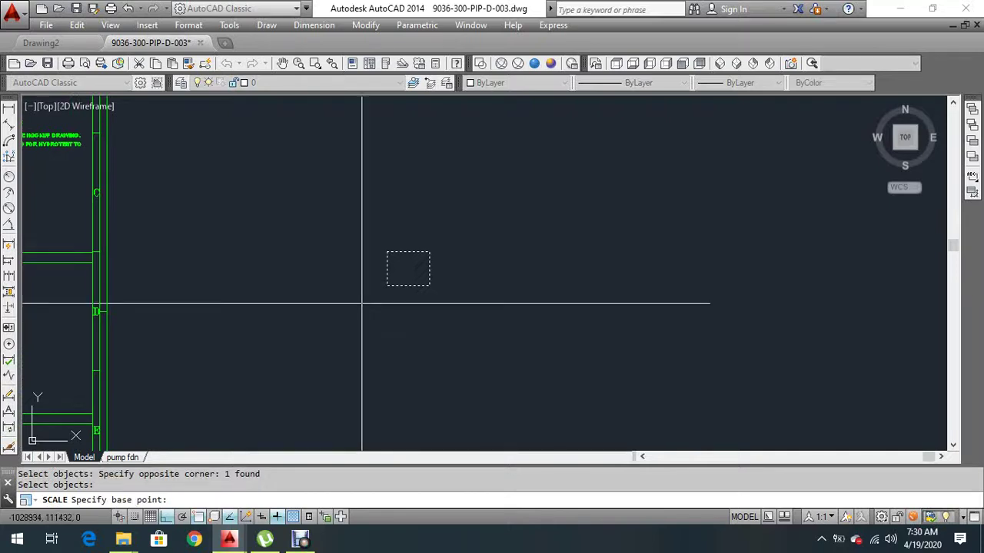
left_click(386, 285)
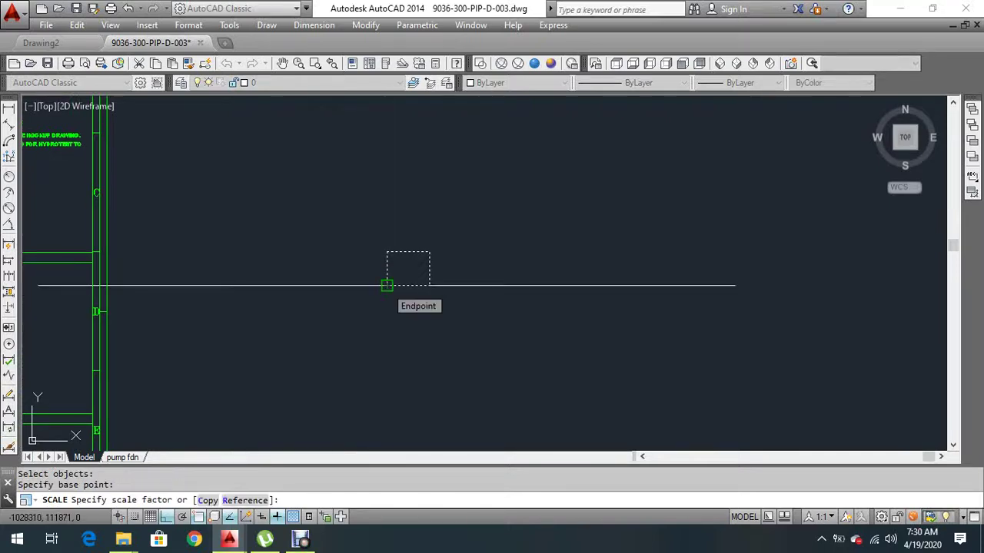
type("25")
key("Return")
scroll(396, 330, "down", 6)
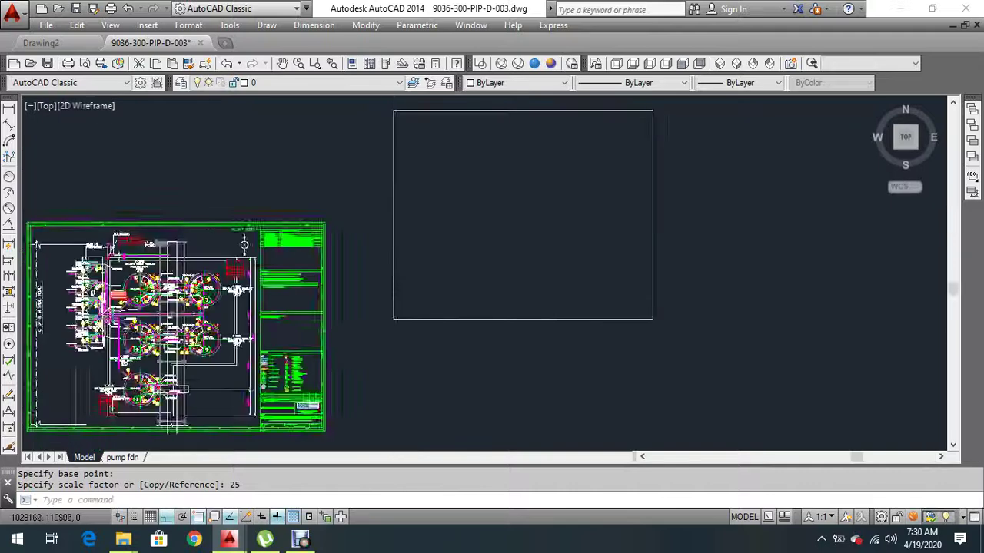
scroll(408, 321, "down", 3)
scroll(408, 321, "up", 3)
type("m")
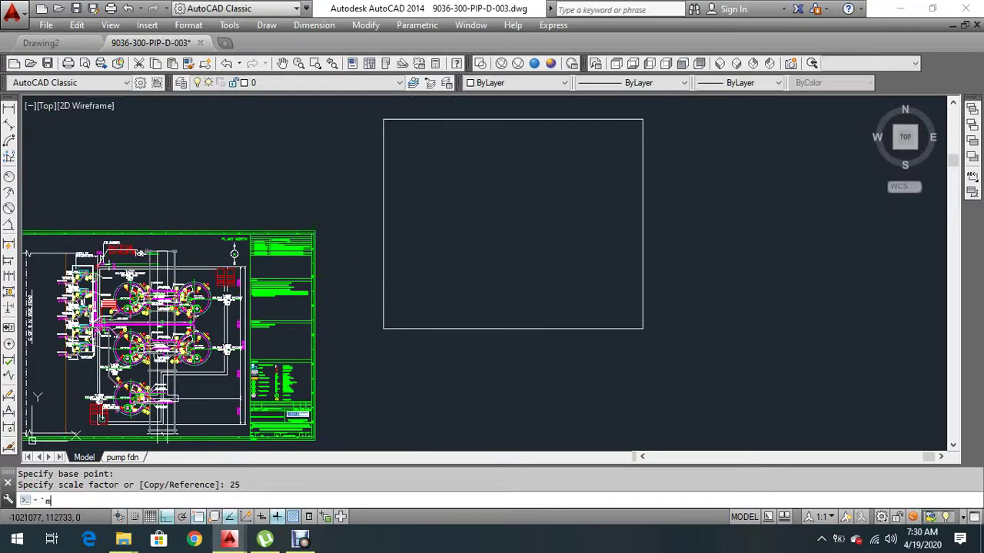
key("Return")
left_click(474, 346)
key("Escape")
key("Escape")
Move the enlarged rectangle by its lower-right corner onto the lower-right corner of the drawing sheet's border.
type("m")
key("Return")
left_click(474, 345)
left_click(449, 308)
key("Return")
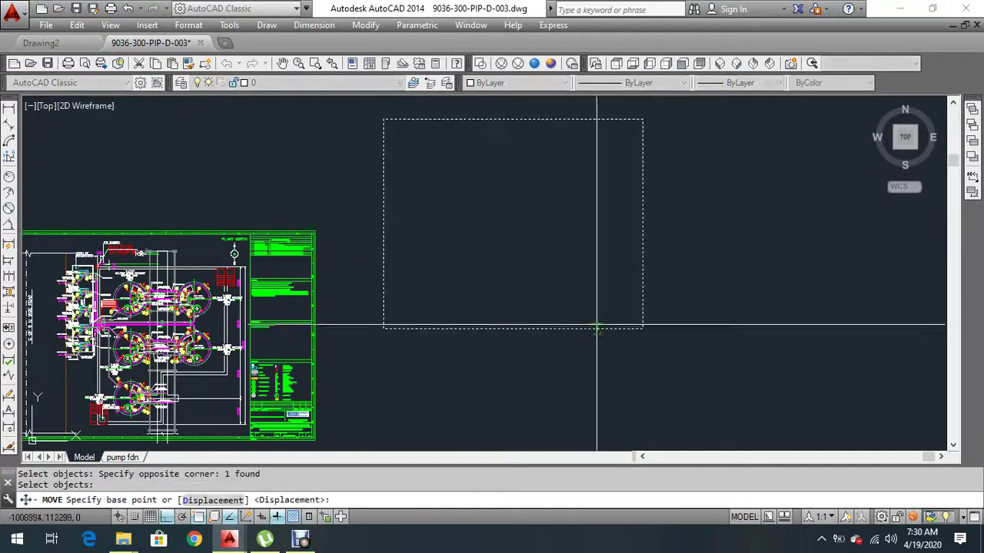
left_click(642, 328)
middle_click_drag(487, 391, 591, 326)
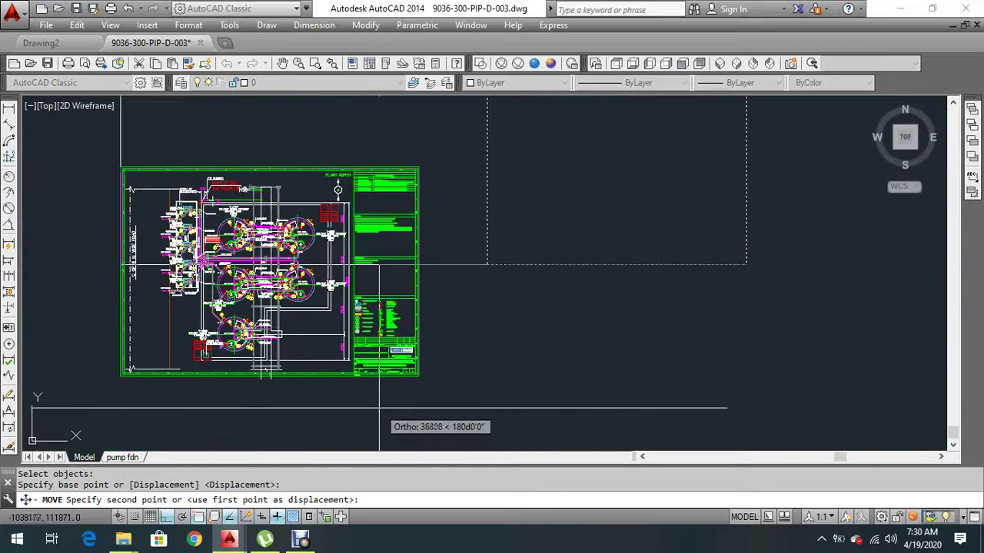
scroll(377, 384, "up", 5)
left_click(384, 367)
scroll(319, 377, "down", 5)
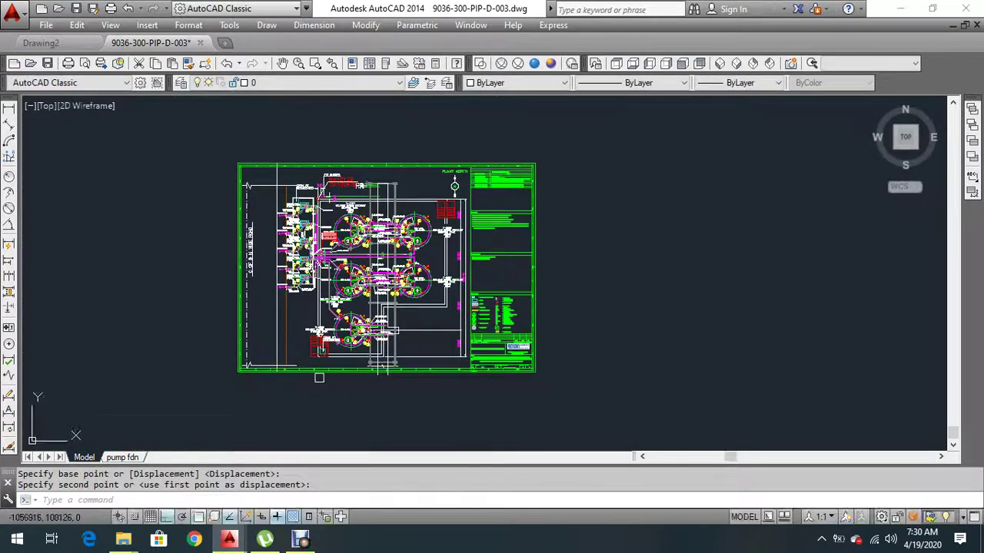
Compare the placed rectangle with the sheet border and inspect the title block area.
scroll(319, 377, "up", 2)
key("Escape")
key("Escape")
scroll(639, 392, "up", 4)
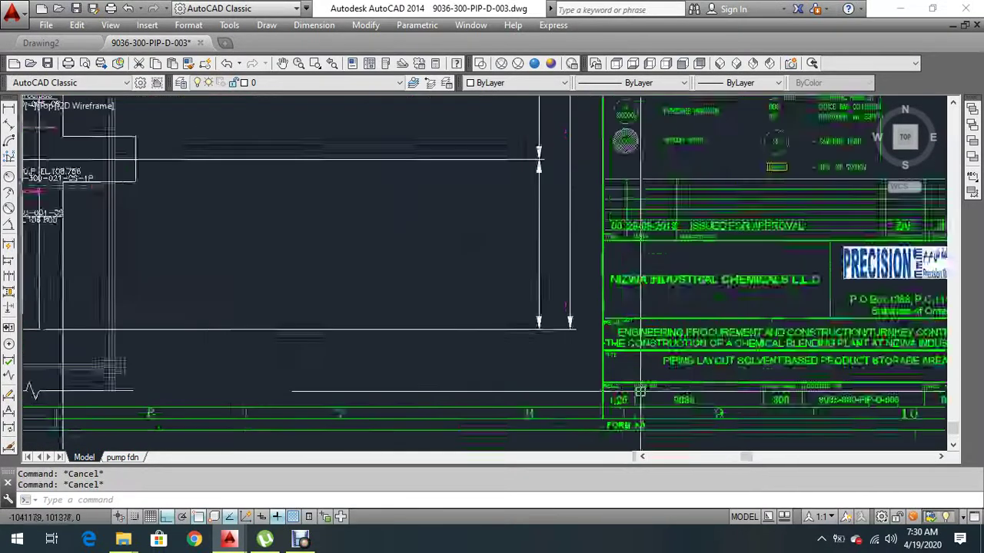
scroll(639, 392, "down", 2)
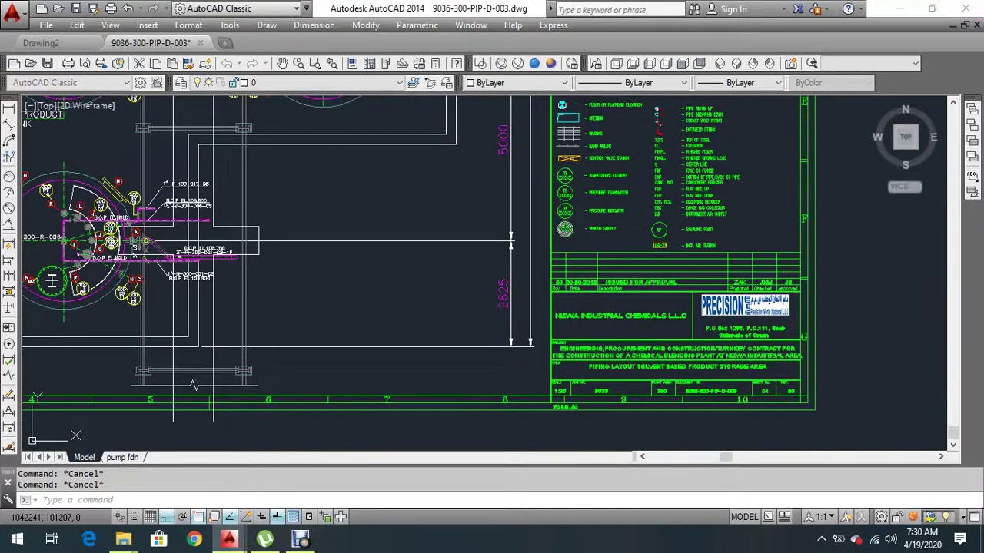
Check the ISO A0 paper dimensions in the plot settings' paper size list, leaving the plot setup unchanged.
key("ctrl+p")
left_click(597, 305)
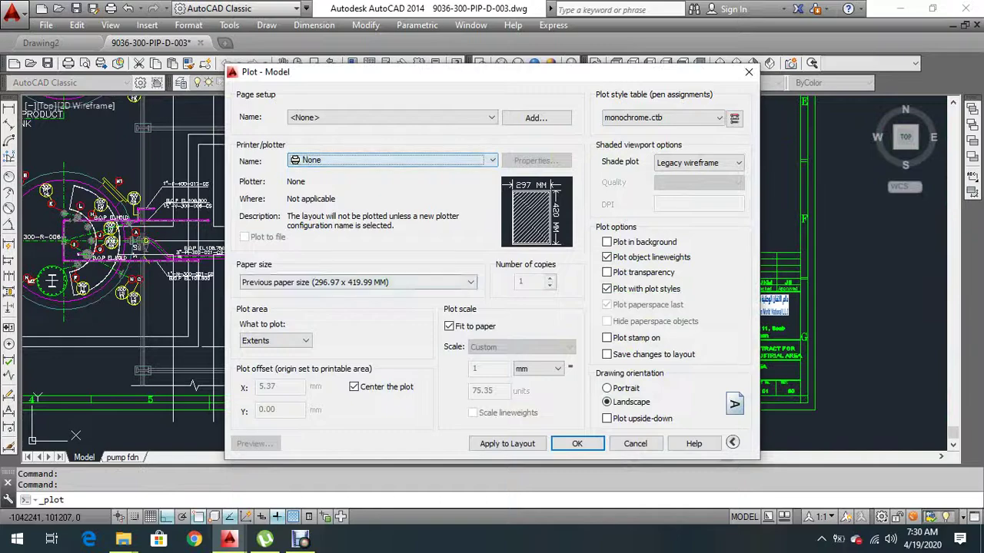
left_click(384, 282)
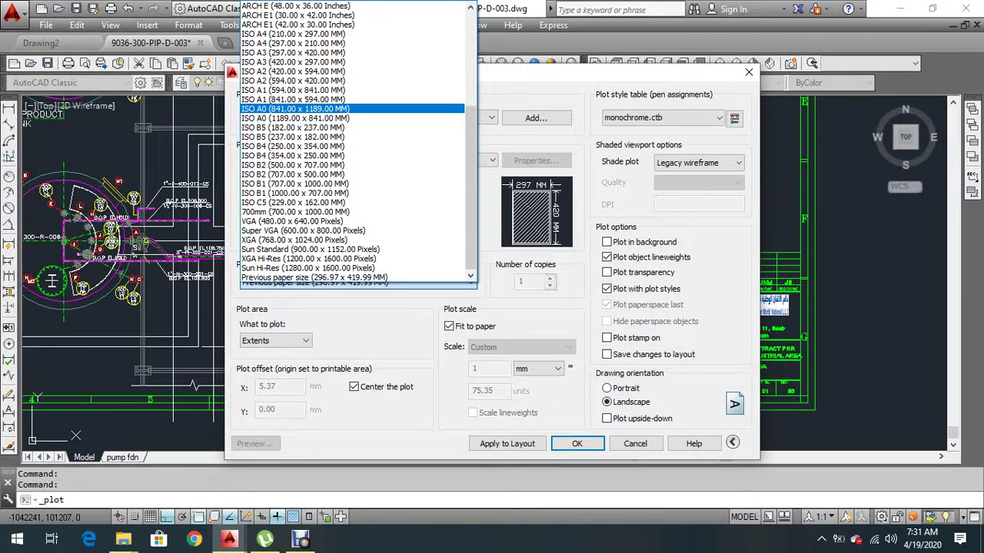
key("Escape")
key("Escape")
Erase the enlarged paper-size rectangle overlaid on the drawing sheet.
scroll(362, 264, "down", 5)
scroll(530, 334, "up", 2)
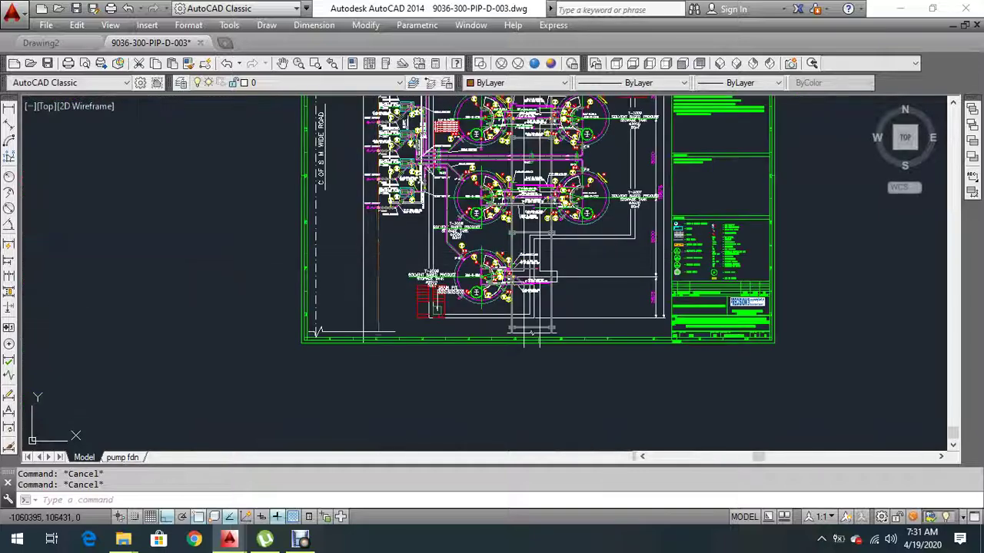
left_click(362, 268)
type("e")
key("space")
scroll(264, 314, "down", 2)
key("Escape")
type("r")
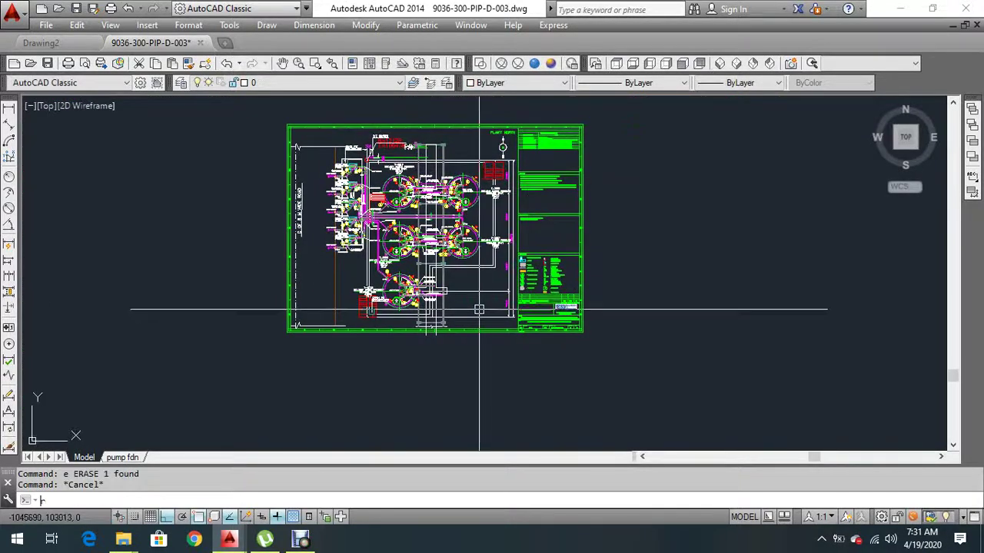
type("ec")
key("space")
scroll(648, 235, "up", 2)
left_click(614, 211)
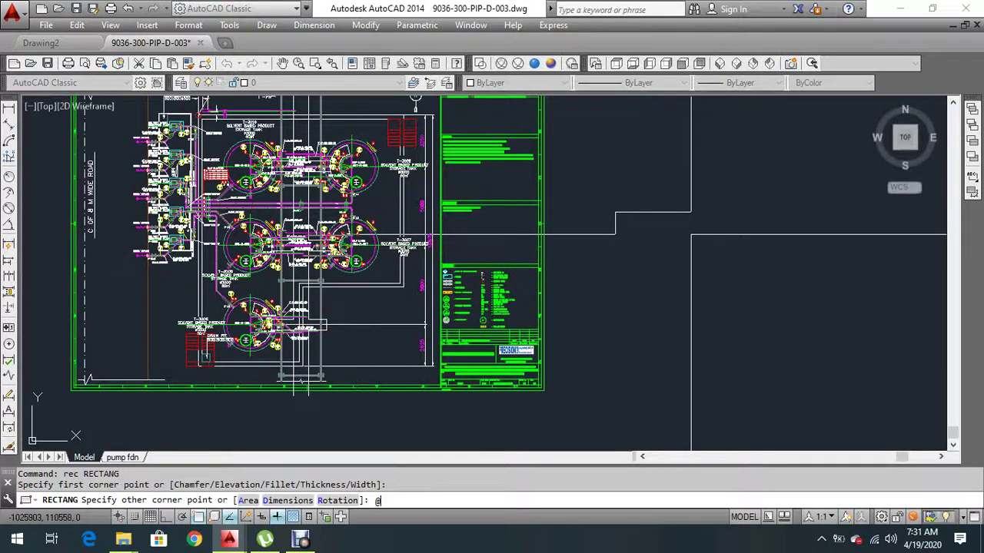
key("Escape")
key("Escape")
Draw a 1189 by 841 rectangle in the empty space to the right of the drawing sheet.
type("re")
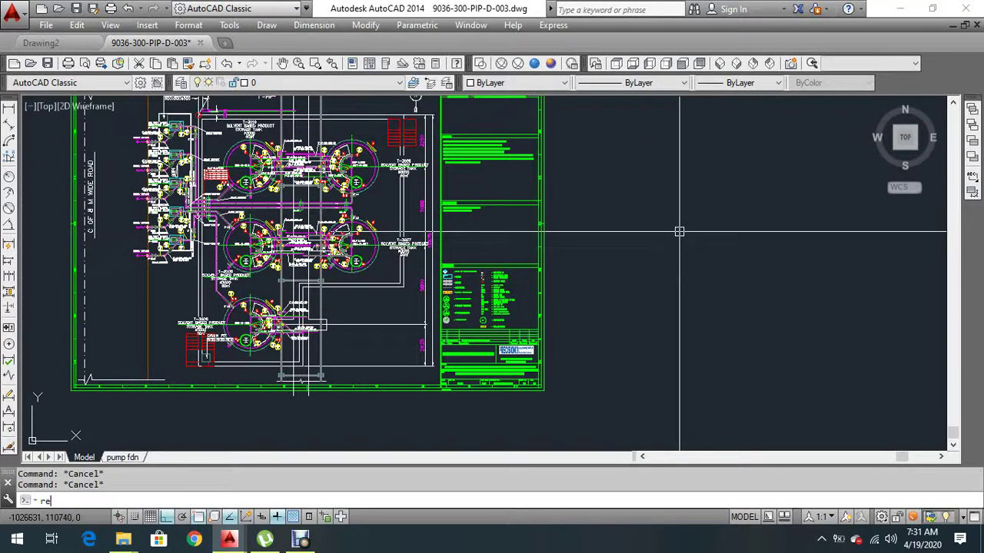
type("c")
key("space")
left_click(597, 200)
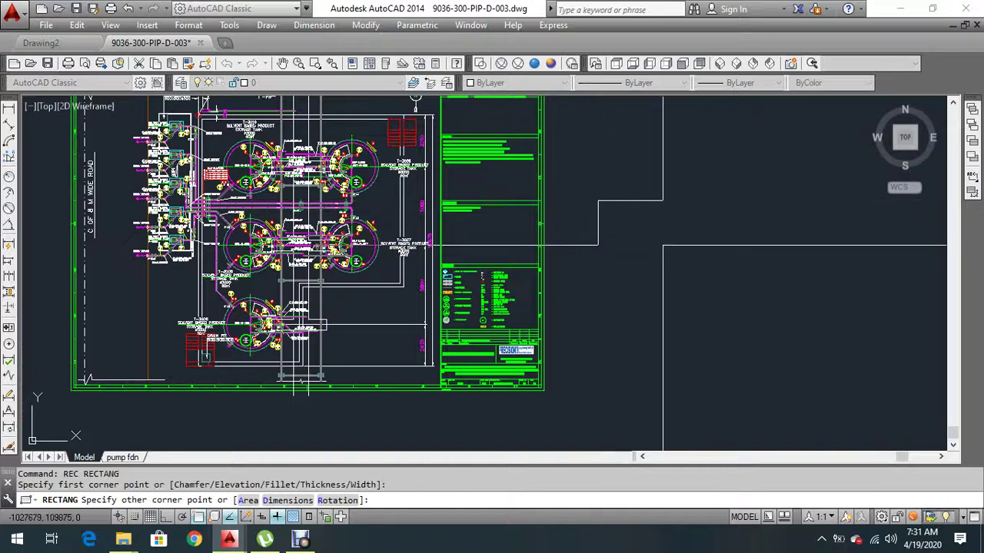
key("F8")
type("@")
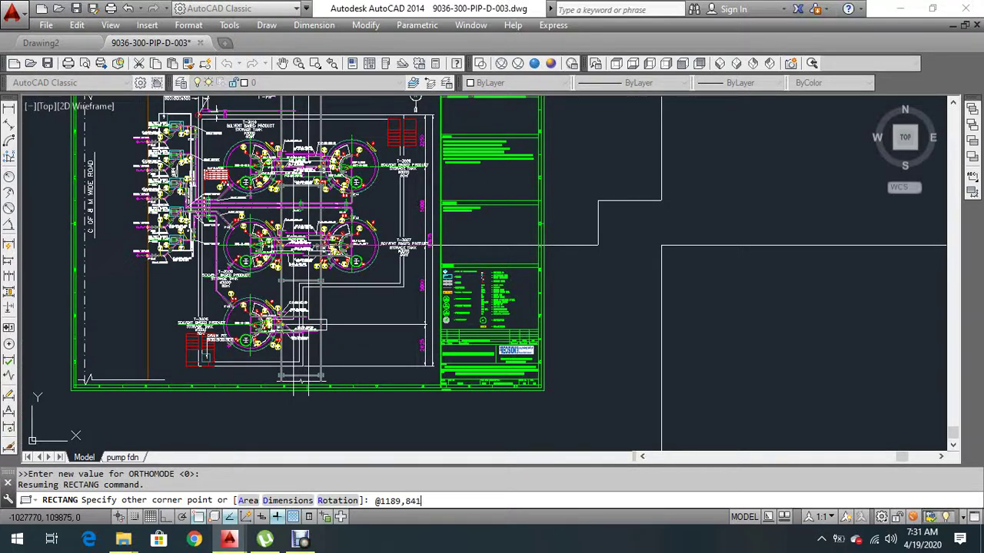
type("1189,841")
key("Return")
key("Escape")
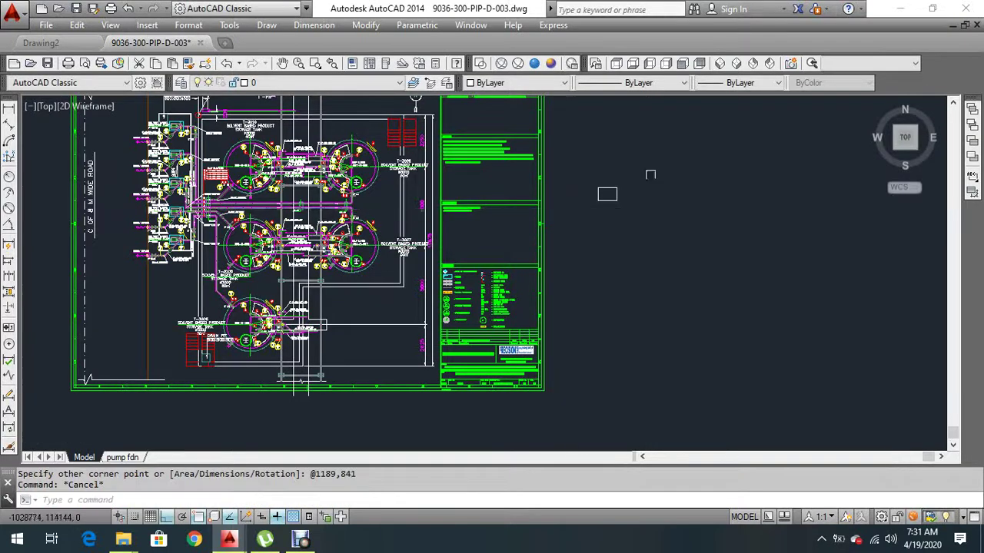
key("Escape")
Scale the new A0 rectangle by a factor of 25 from its lower-left corner.
scroll(609, 203, "up", 8)
type("sc")
key("Return")
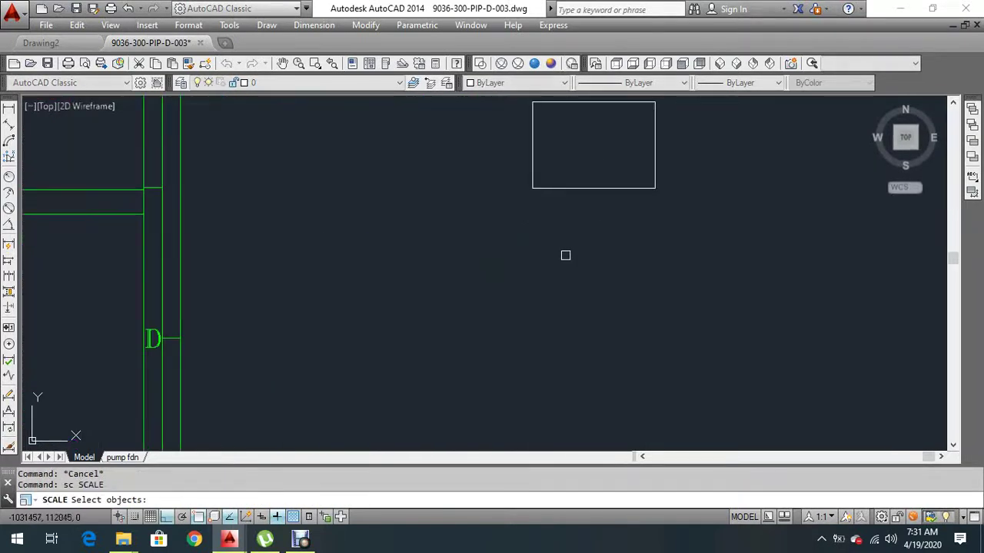
scroll(564, 269, "down", 4)
left_click(561, 283)
left_click(543, 228)
key("Return")
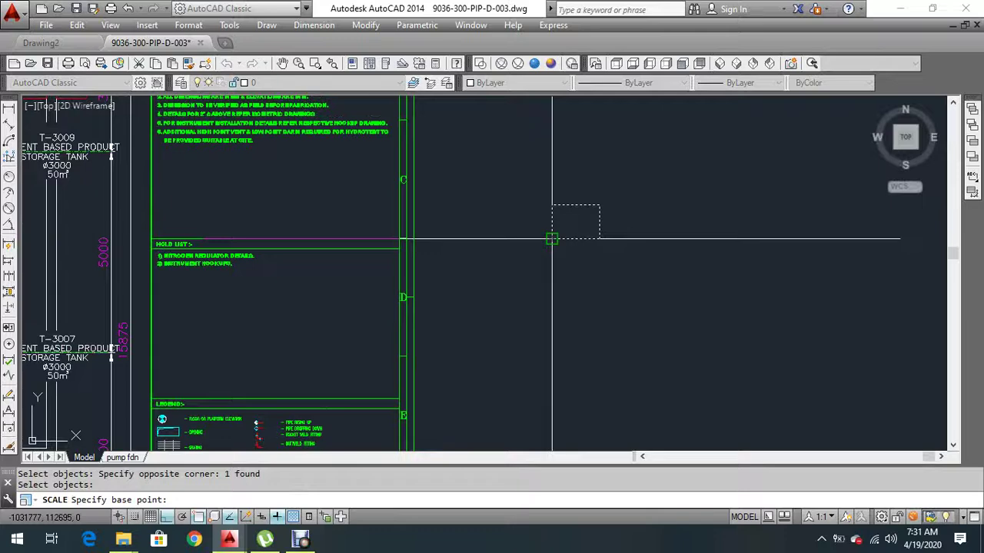
left_click(552, 239)
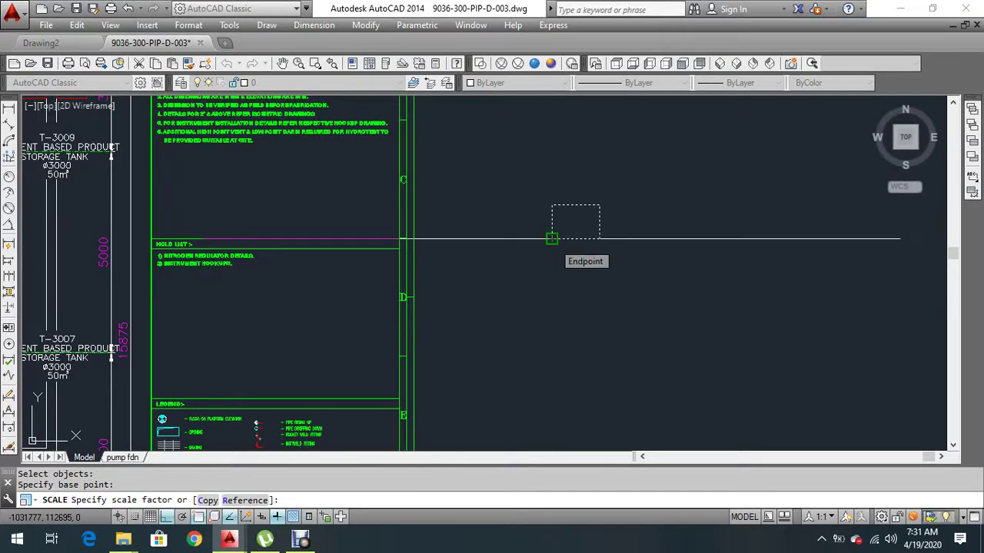
type("25")
key("Return")
scroll(571, 318, "down", 6)
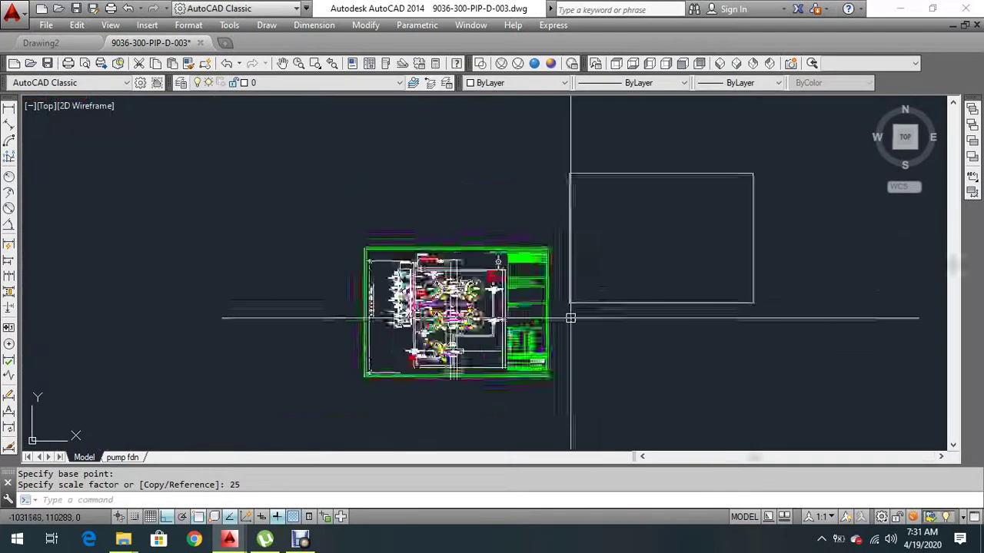
scroll(571, 319, "down", 2)
key("Escape")
Move the scaled A0 rectangle by its lower-right corner onto the lower-right corner of the sheet border.
scroll(571, 315, "up", 2)
type("m")
key("Return")
left_click(652, 297)
left_click(631, 320)
key("Return")
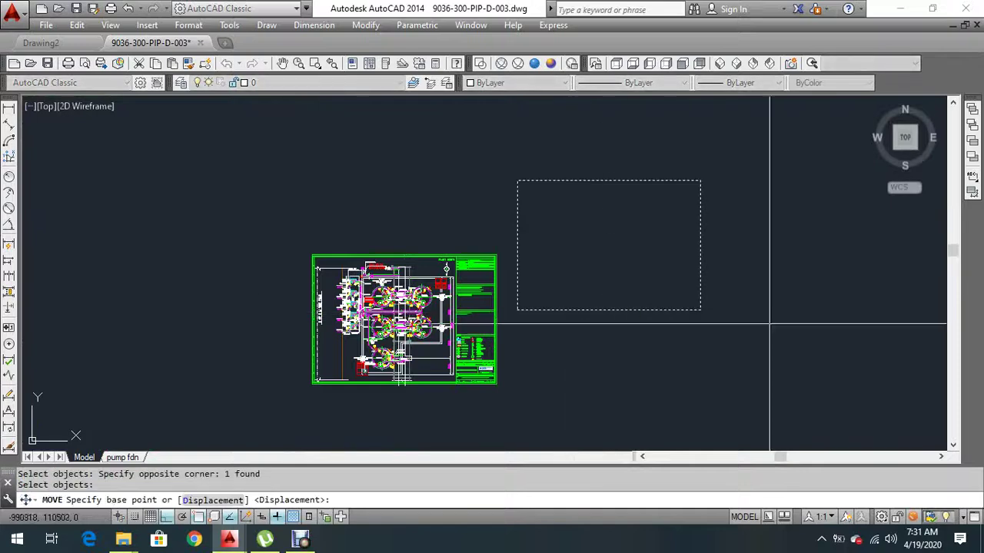
left_click(700, 311)
scroll(484, 396, "up", 5)
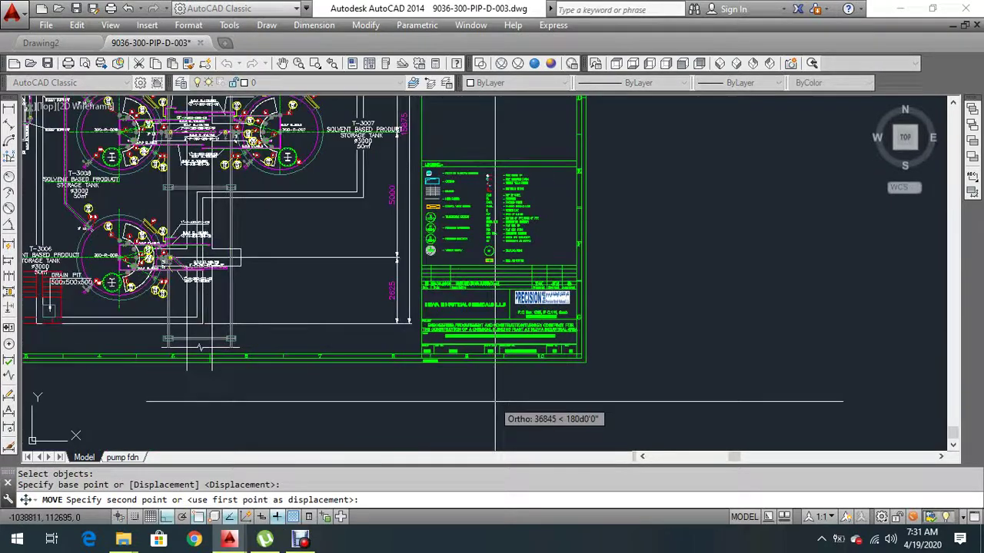
left_click(585, 362)
Compare the placed rectangle with the sheet border at its corners and along the right edge, selecting the overlapping lines there.
scroll(525, 395, "down", 4)
scroll(287, 217, "up", 4)
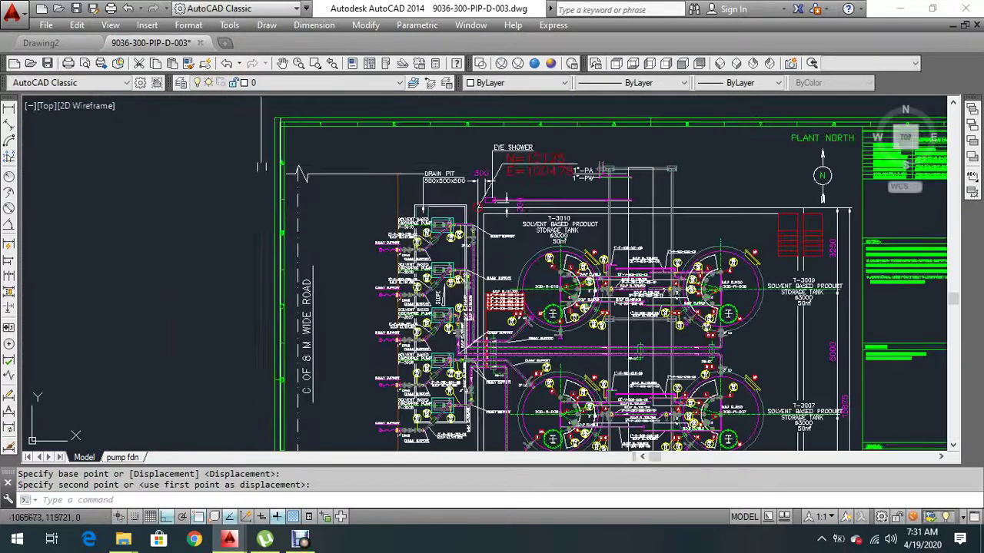
scroll(262, 167, "down", 5)
scroll(590, 288, "up", 6)
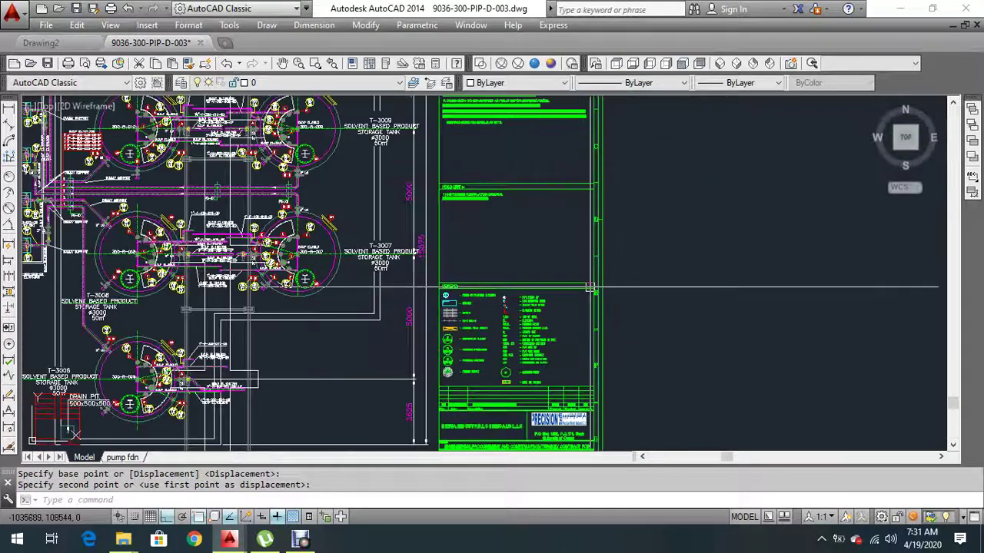
scroll(589, 282, "down", 4)
scroll(592, 285, "up", 4)
key("Escape")
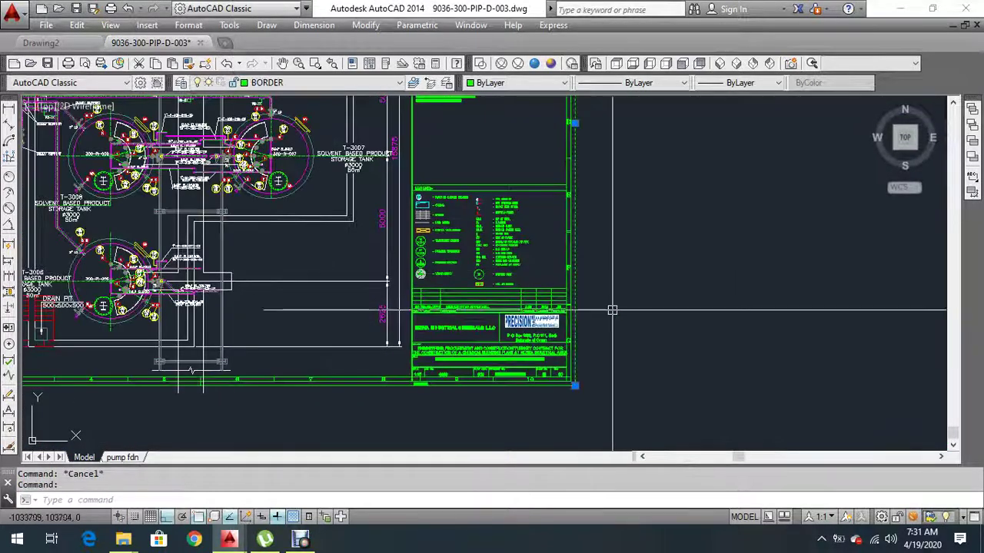
scroll(611, 309, "down", 4)
scroll(592, 180, "up", 5)
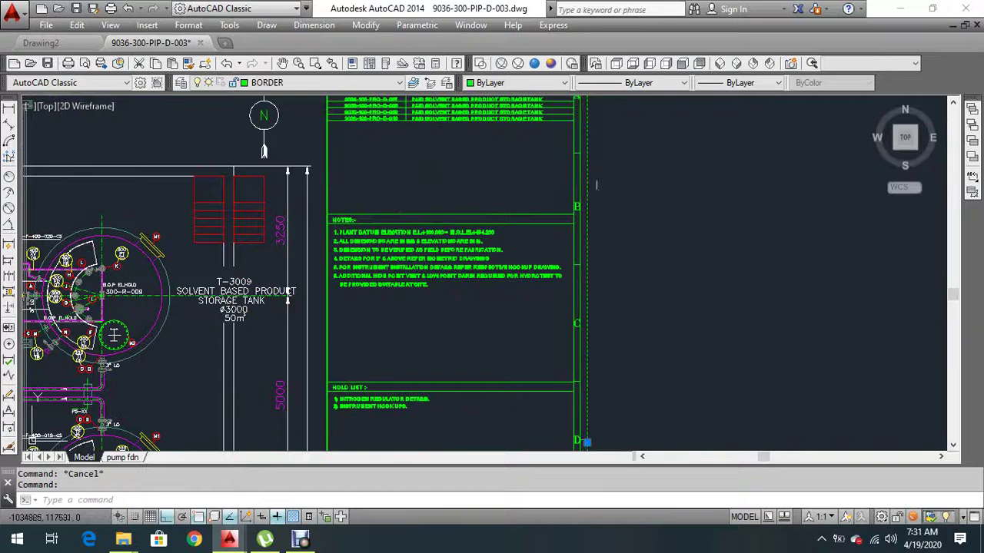
left_click(588, 191)
key("Escape")
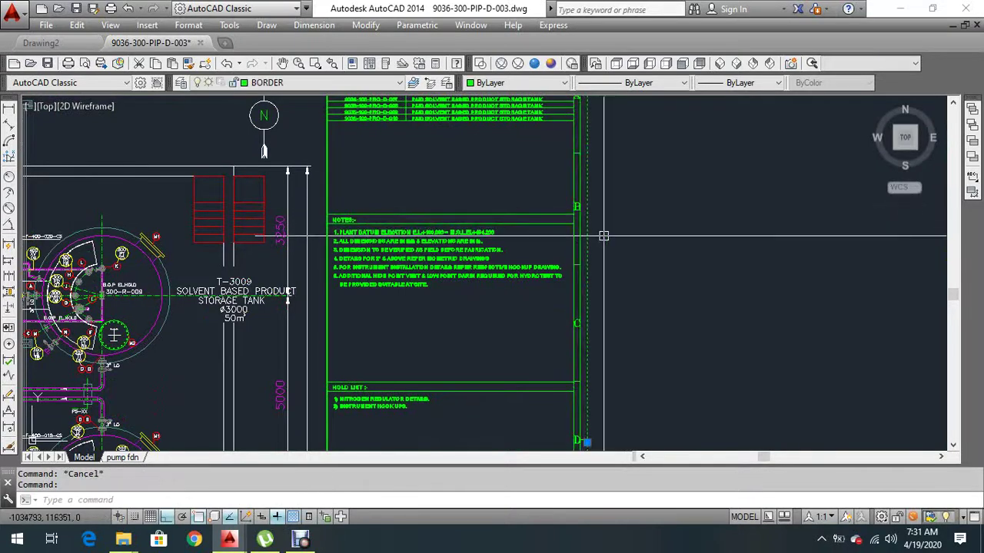
left_click(596, 233)
key("Escape")
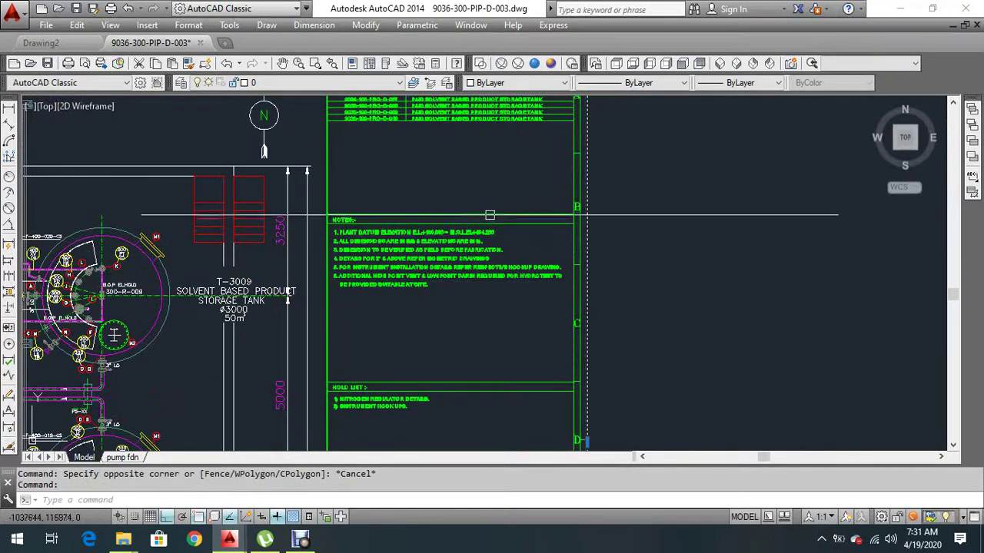
key("Escape")
Examine the title block of the sheet, including its scale entry and drawing title.
scroll(409, 275, "down", 5)
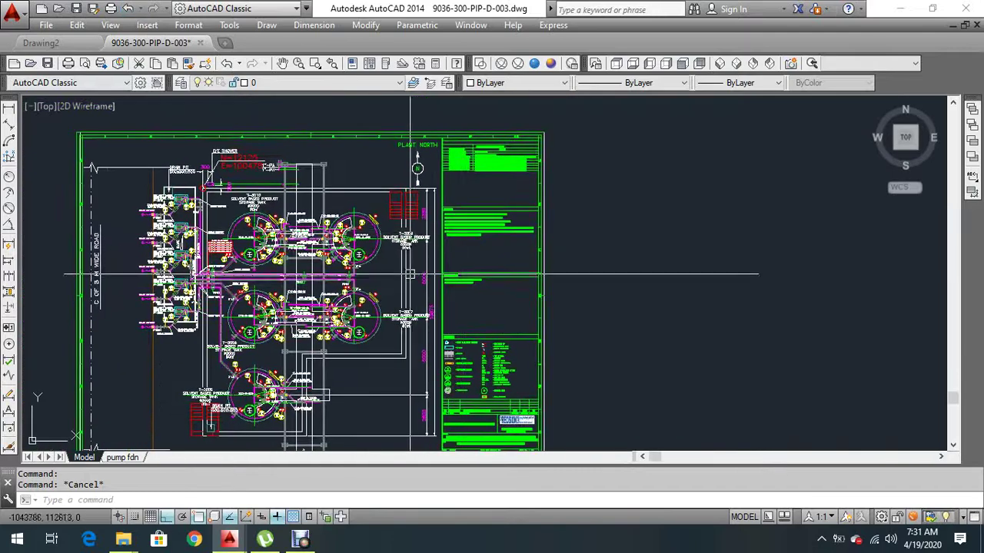
scroll(507, 280, "up", 5)
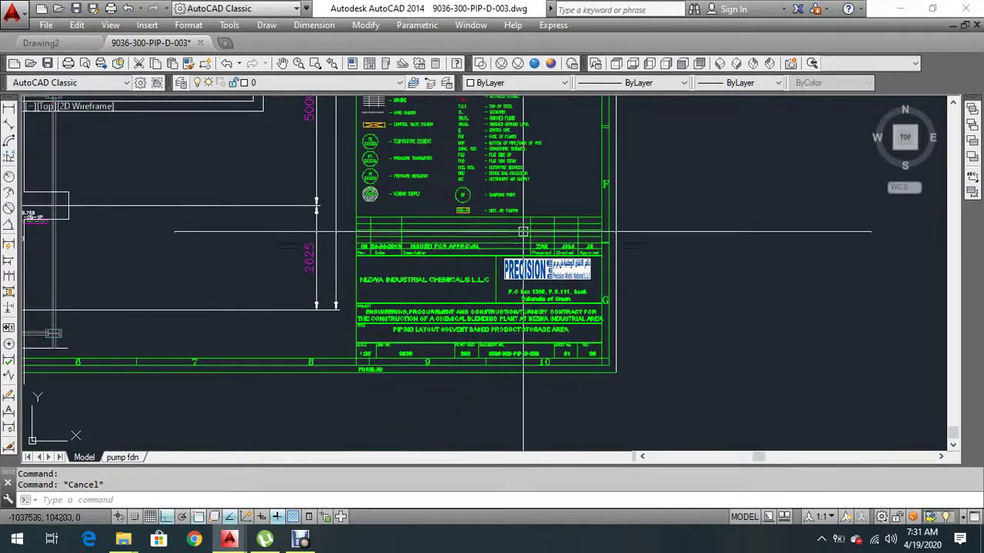
middle_click_drag(398, 338, 444, 345)
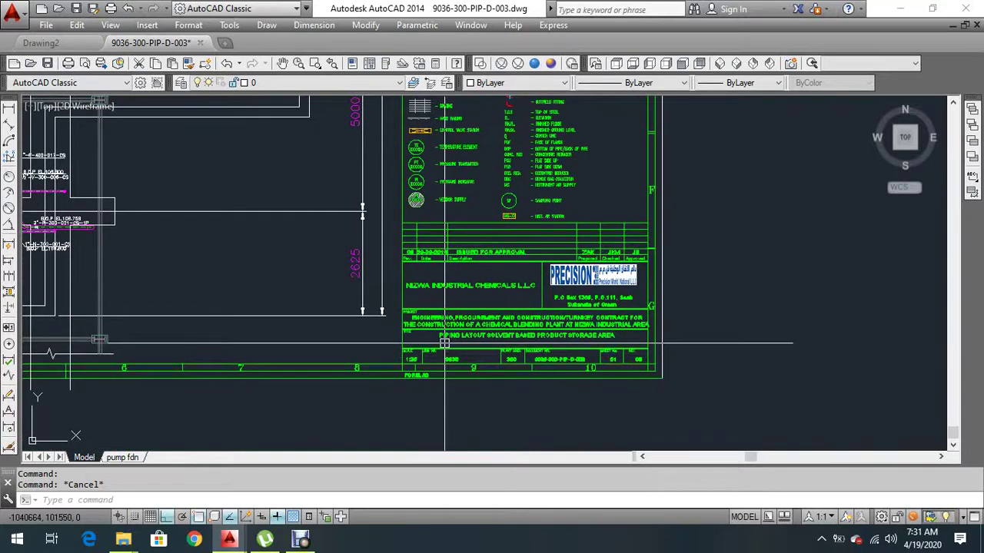
middle_click_drag(309, 325, 335, 330)
scroll(461, 239, "up", 6)
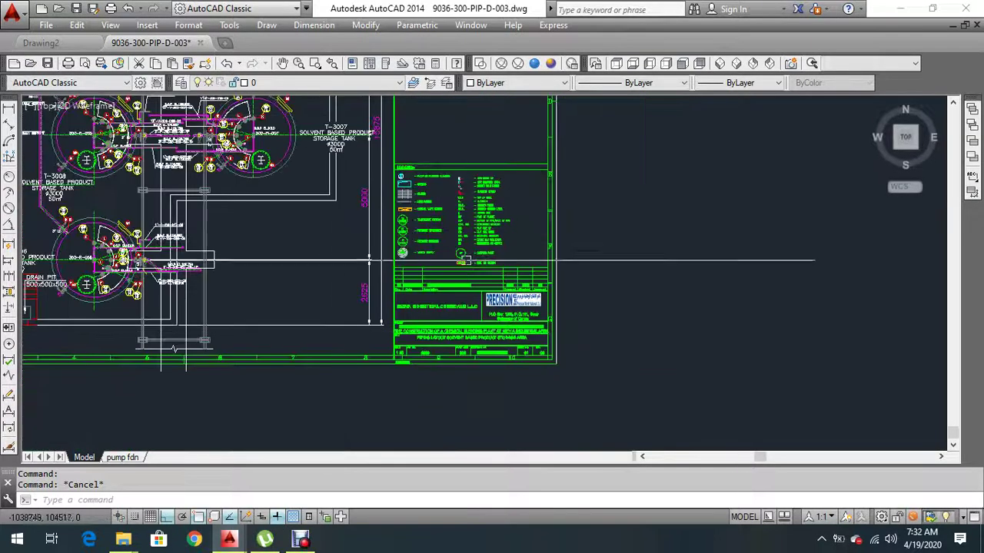
scroll(432, 344, "down", 5)
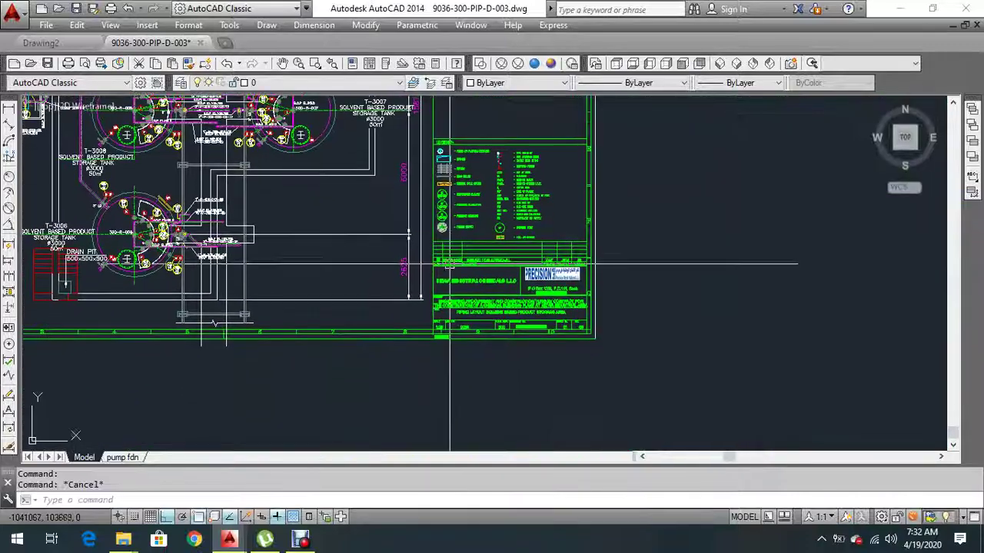
scroll(454, 315, "down", 2)
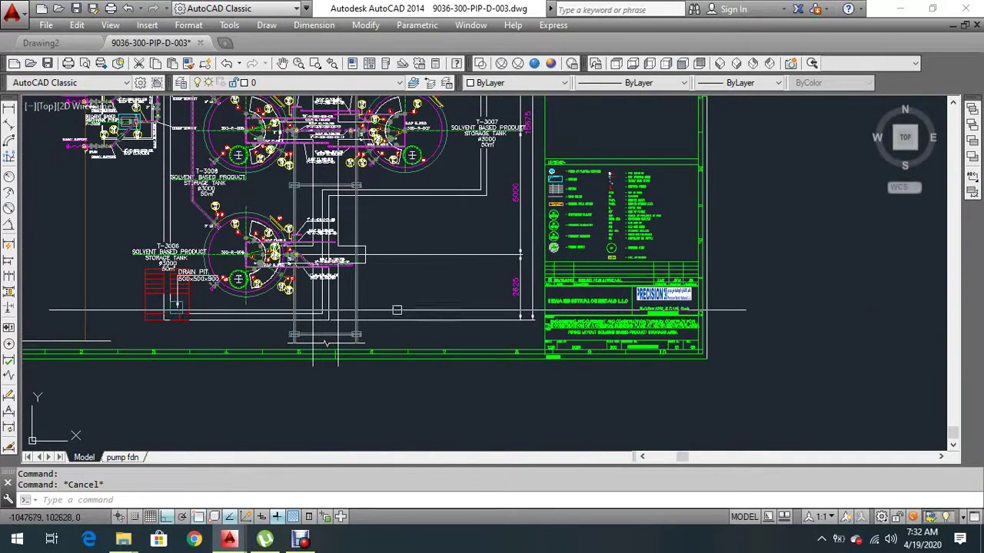
Examine the piping layout around storage tanks T-3006 to T-3010, including the nozzles and line labels at tank T-3009.
mouse_move(394, 269)
middle_mouse_down()
mouse_move(474, 331)
mouse_move(484, 402)
middle_mouse_up()
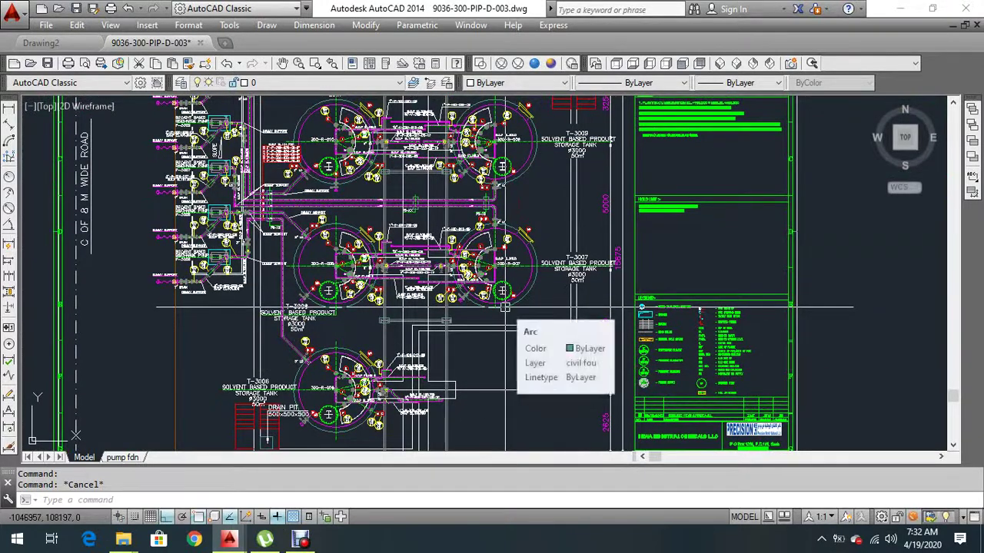
mouse_move(505, 305)
middle_mouse_down()
mouse_move(511, 411)
mouse_move(475, 263)
middle_mouse_up()
scroll(377, 384, "up", 5)
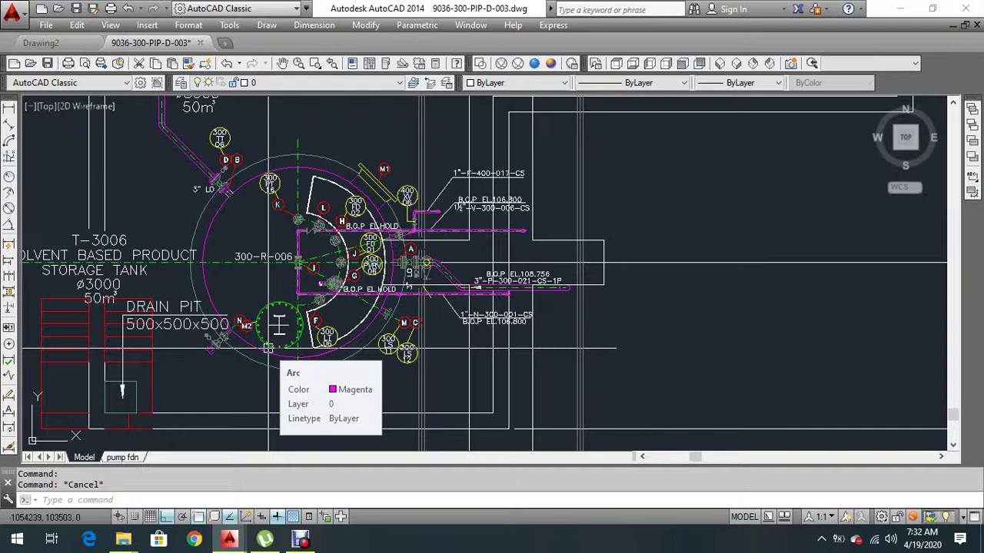
scroll(268, 348, "down", 8)
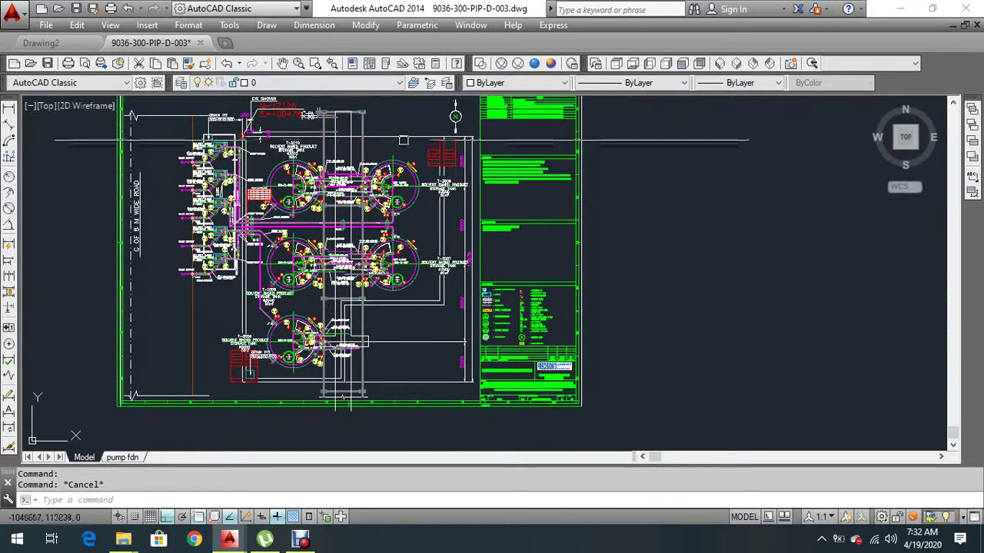
scroll(456, 100, "up", 6)
scroll(468, 190, "down", 8)
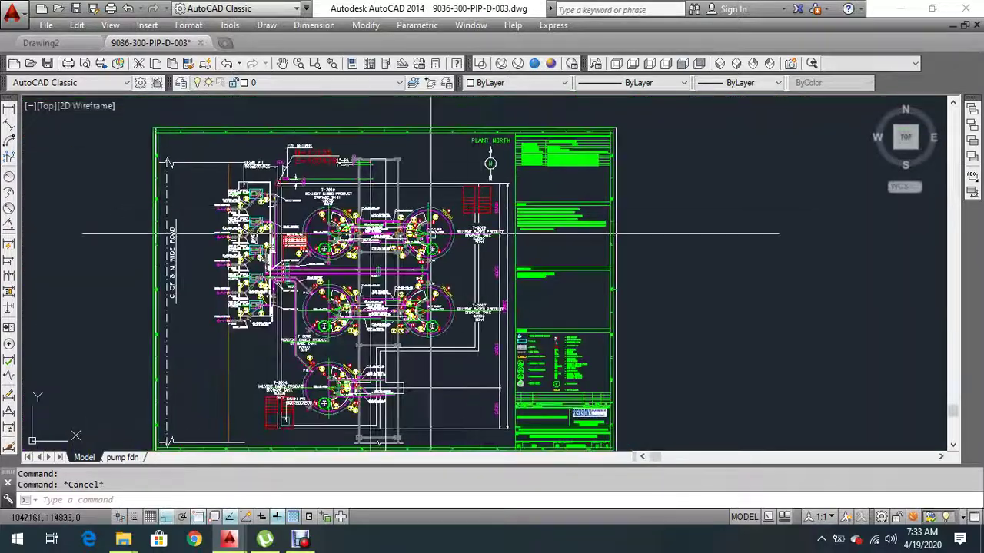
scroll(251, 207, "up", 5)
scroll(451, 281, "down", 3)
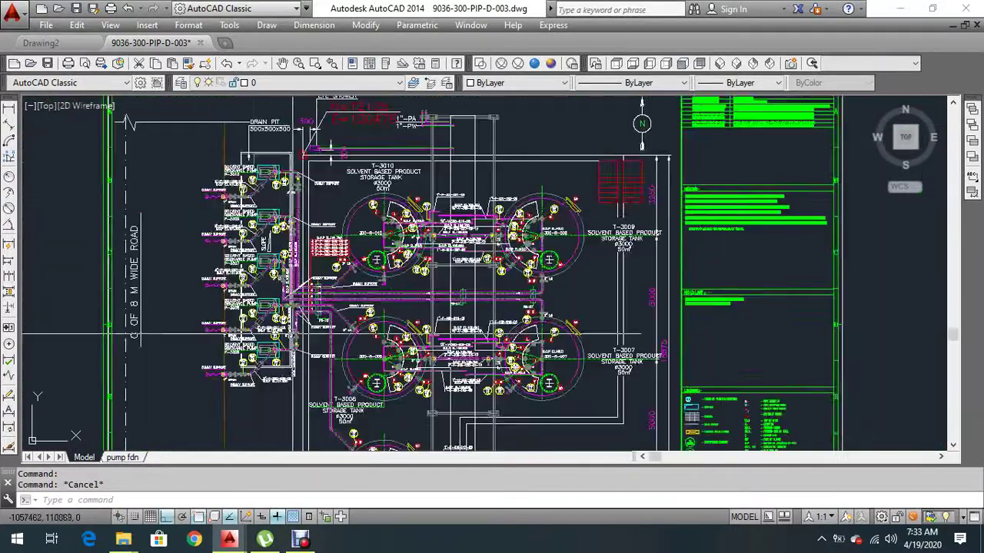
scroll(451, 211, "down", 3)
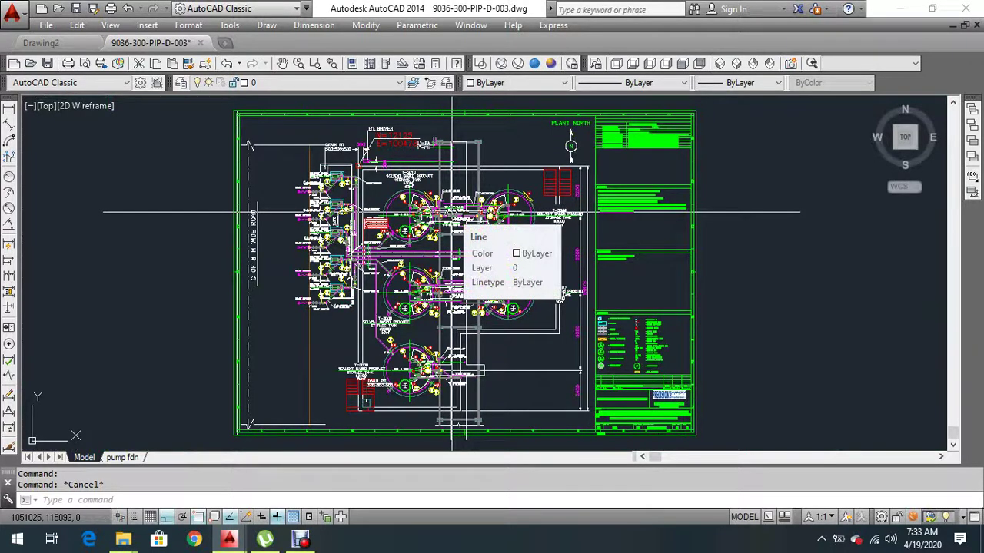
scroll(553, 223, "up", 5)
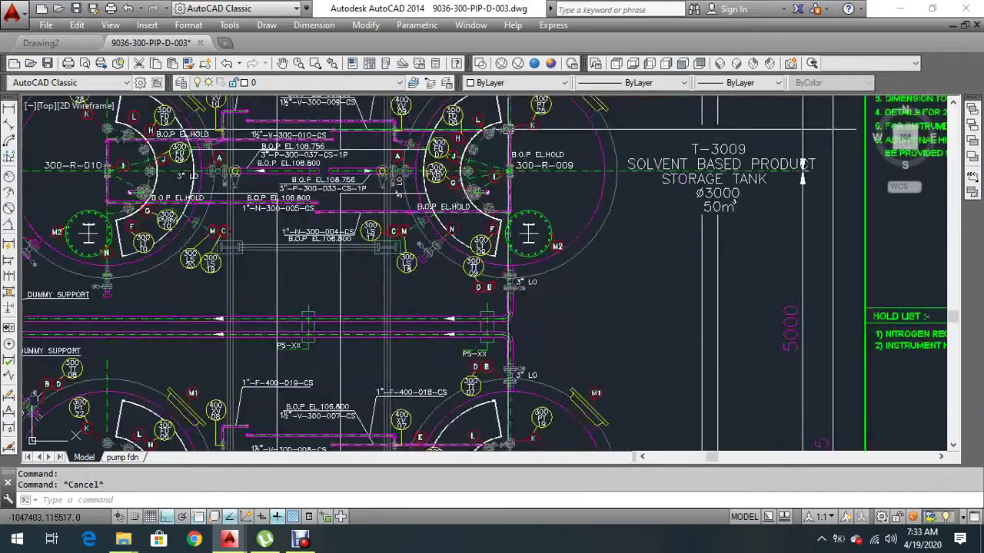
mouse_move(608, 176)
middle_mouse_down()
mouse_move(692, 165)
mouse_move(749, 223)
middle_mouse_up()
scroll(561, 196, "up", 6)
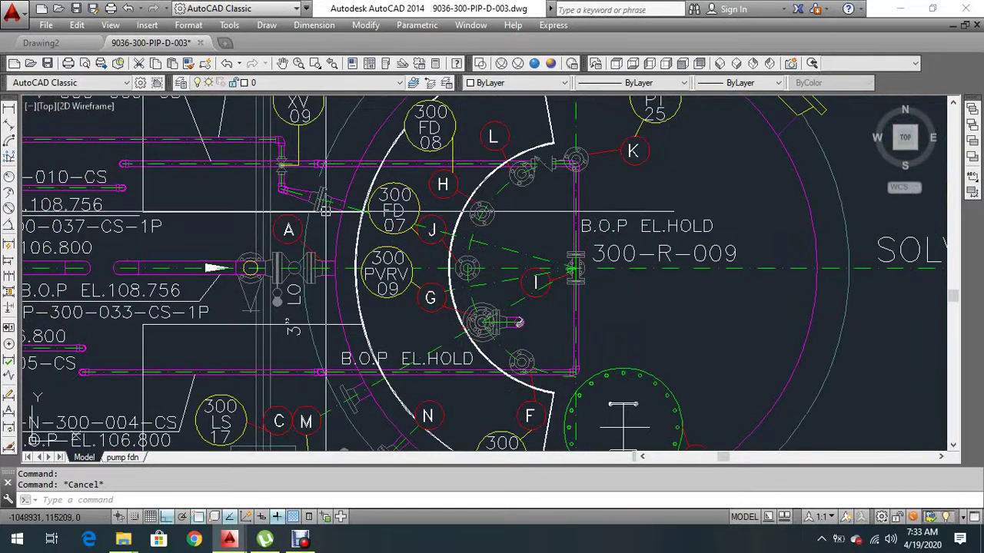
Examine the piping at tank T-3009 and the line, valves and dummy supports at solvent based discharge pump P-3006.
mouse_move(356, 228)
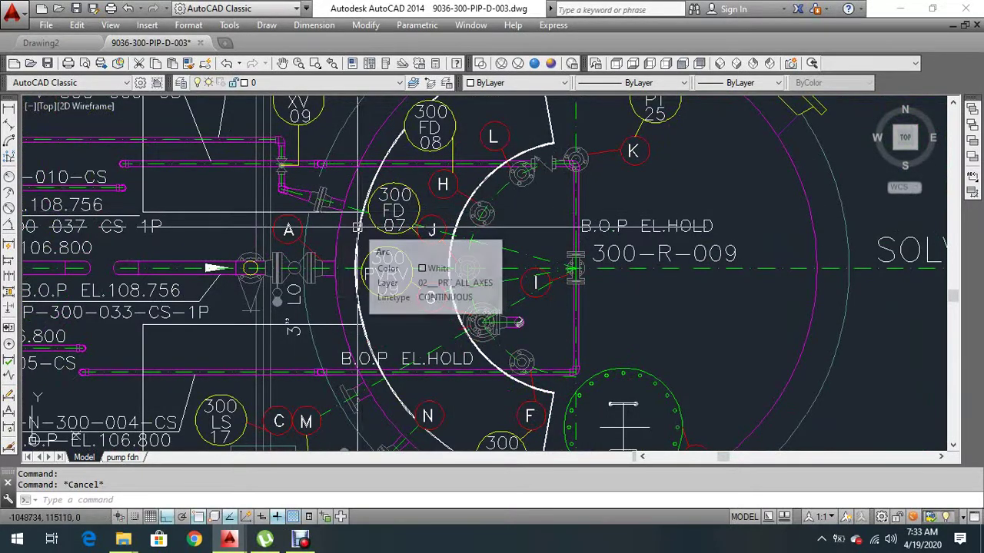
scroll(357, 228, "down", 6)
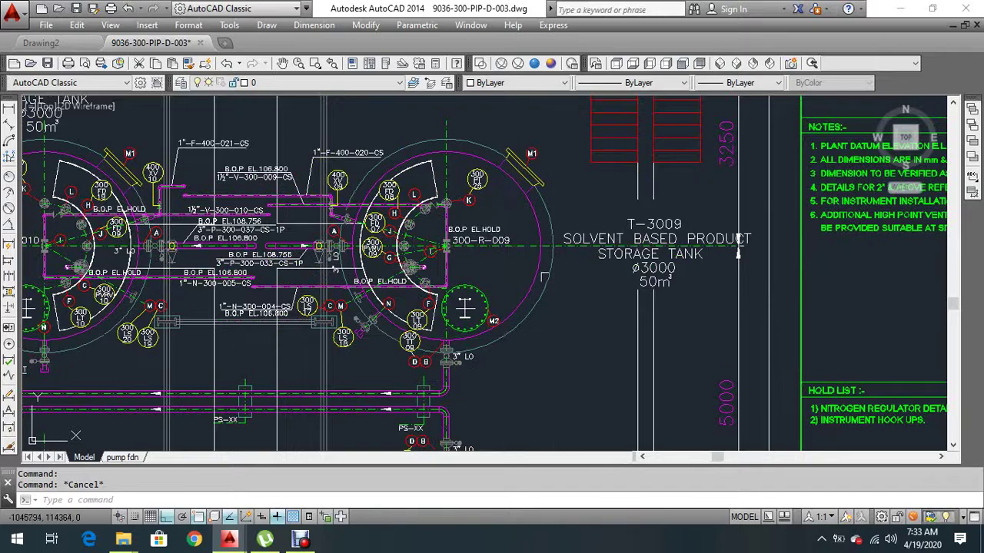
scroll(508, 283, "down", 4)
scroll(602, 201, "up", 2)
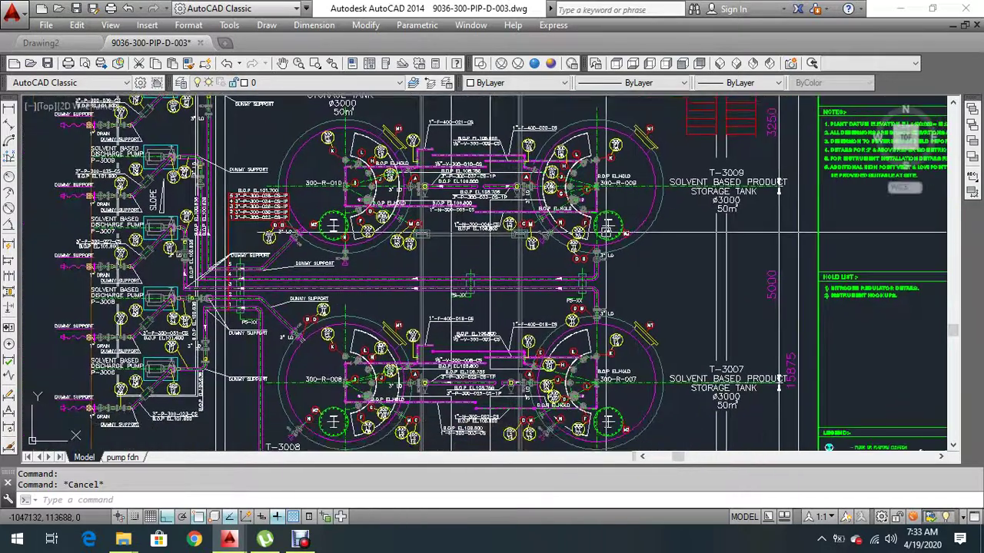
mouse_move(599, 212)
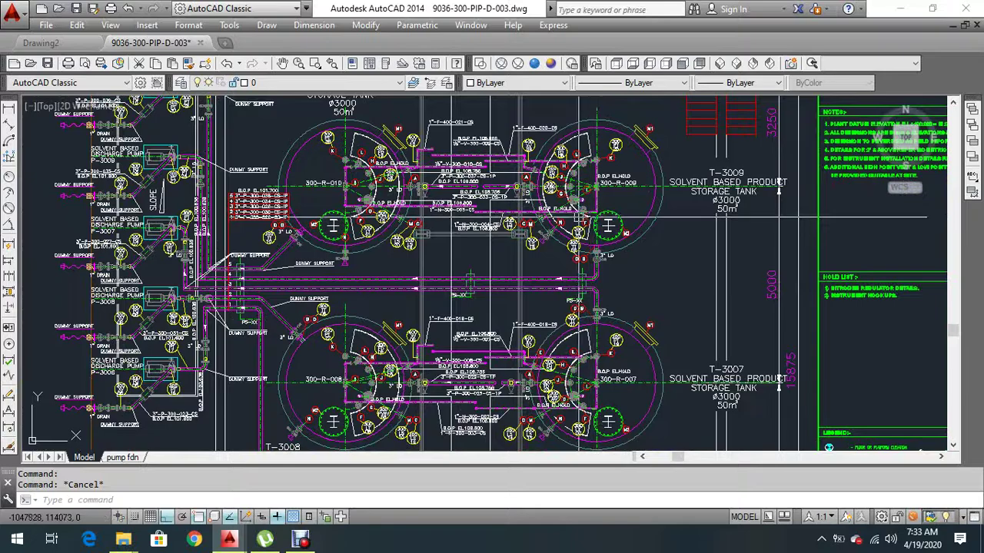
scroll(386, 344, "up", 5)
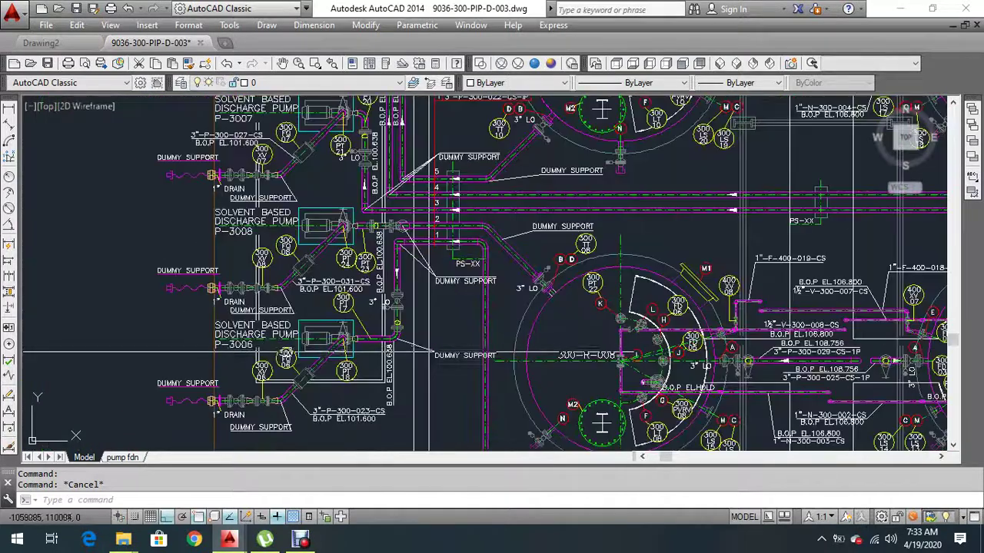
scroll(387, 341, "up", 2)
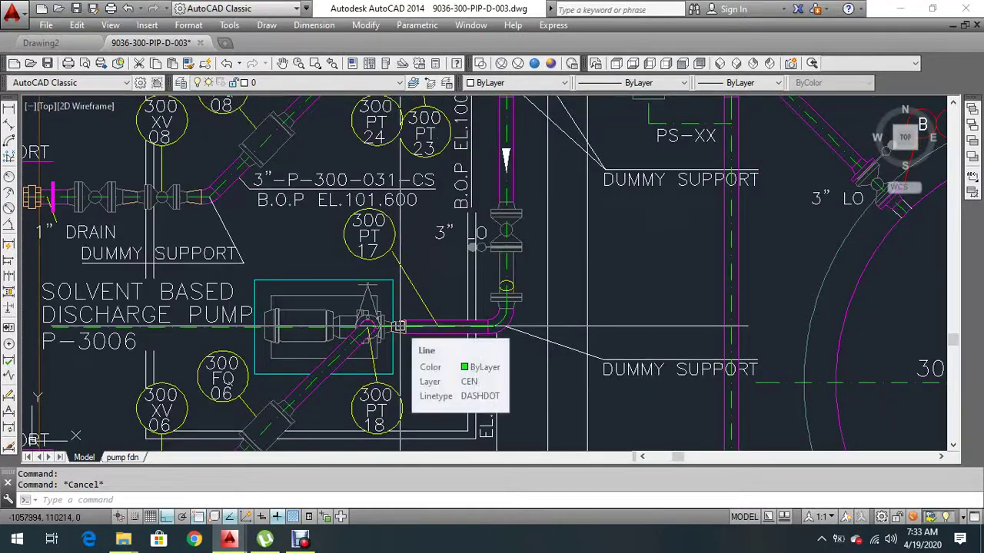
scroll(405, 326, "down", 4)
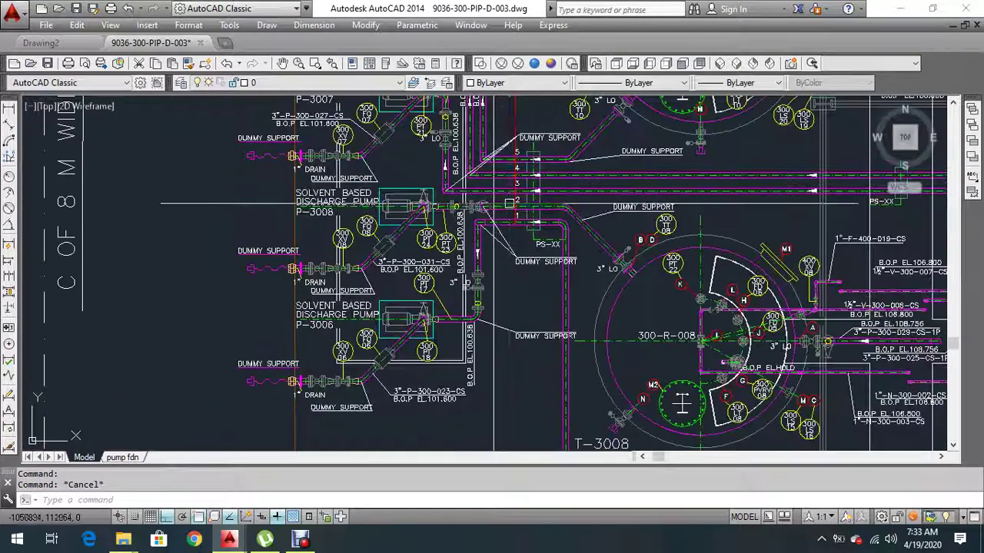
scroll(474, 348, "up", 4)
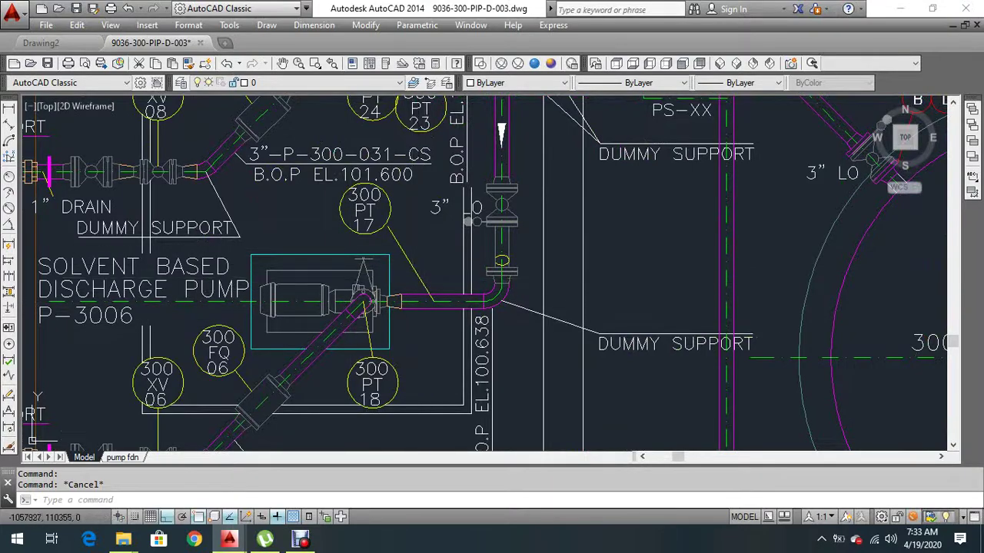
scroll(349, 304, "down", 5)
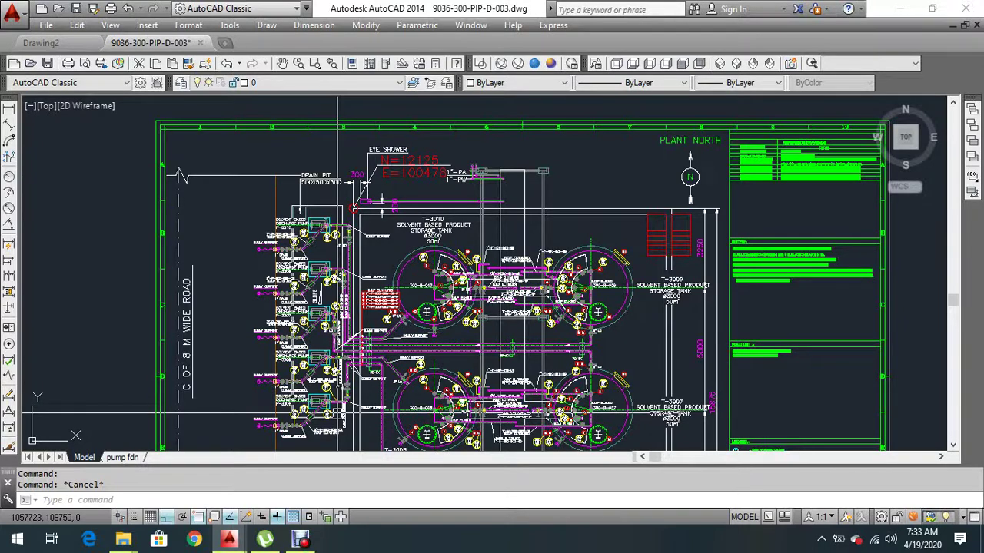
scroll(357, 318, "down", 2)
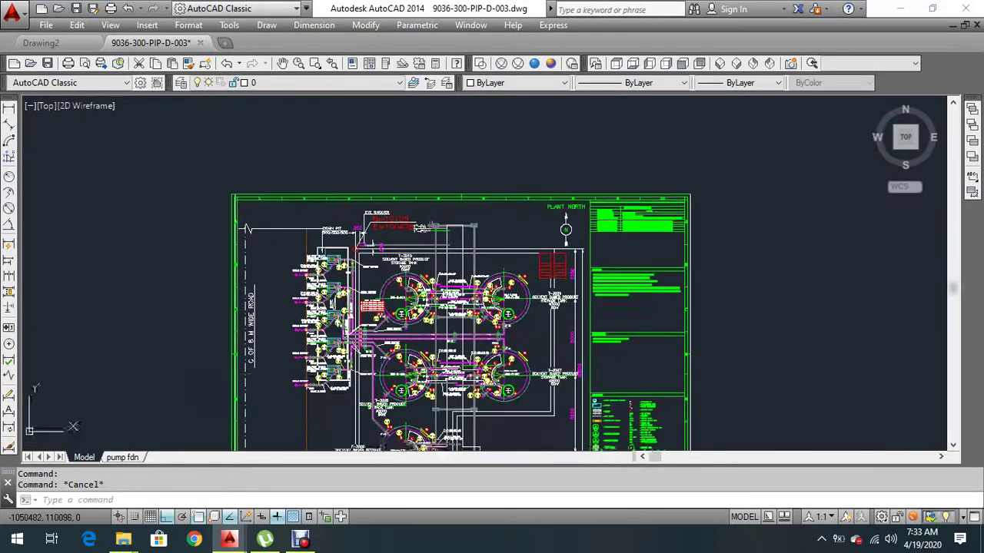
Review the overall layout of tanks T-3006 to T-3010, including the pipe runs between the tanks and the discharge pumps.
scroll(460, 318, "up", 2)
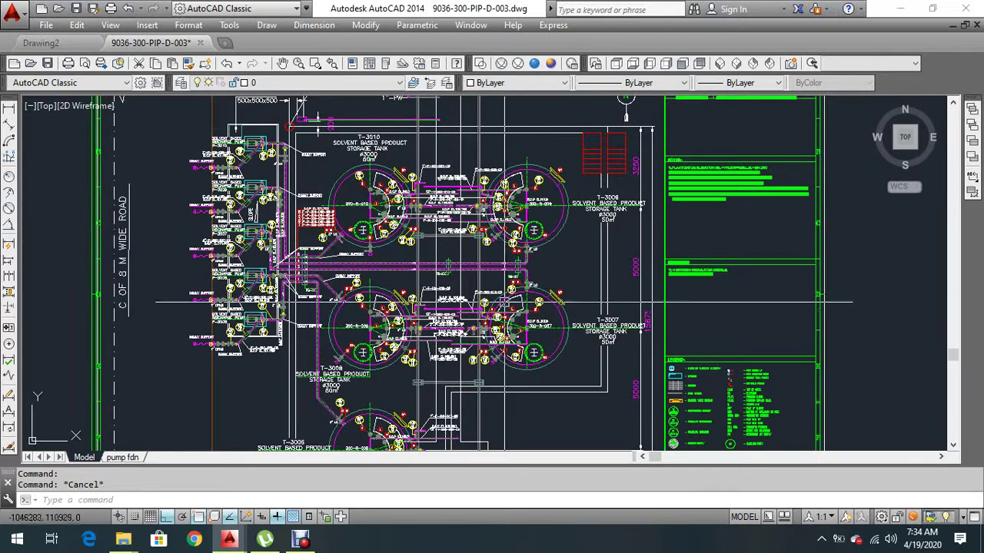
middle_click_drag(477, 319, 459, 267)
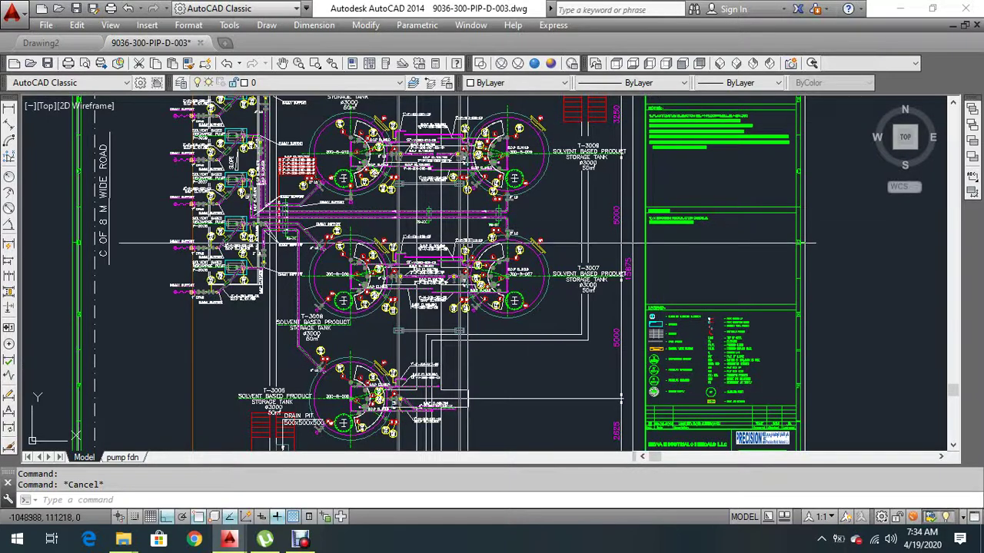
middle_click_drag(460, 229, 487, 307)
scroll(507, 273, "up", 2)
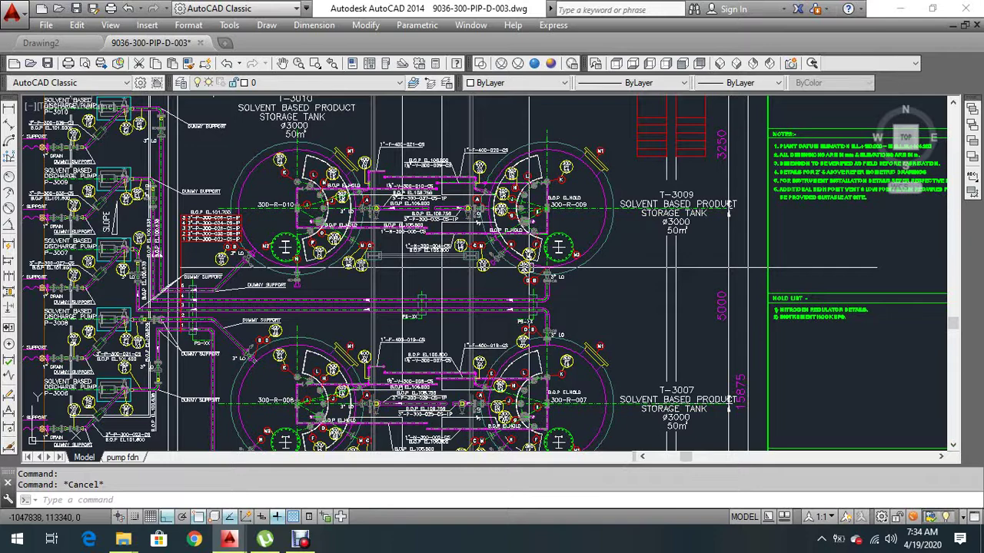
middle_click_drag(738, 269, 752, 234)
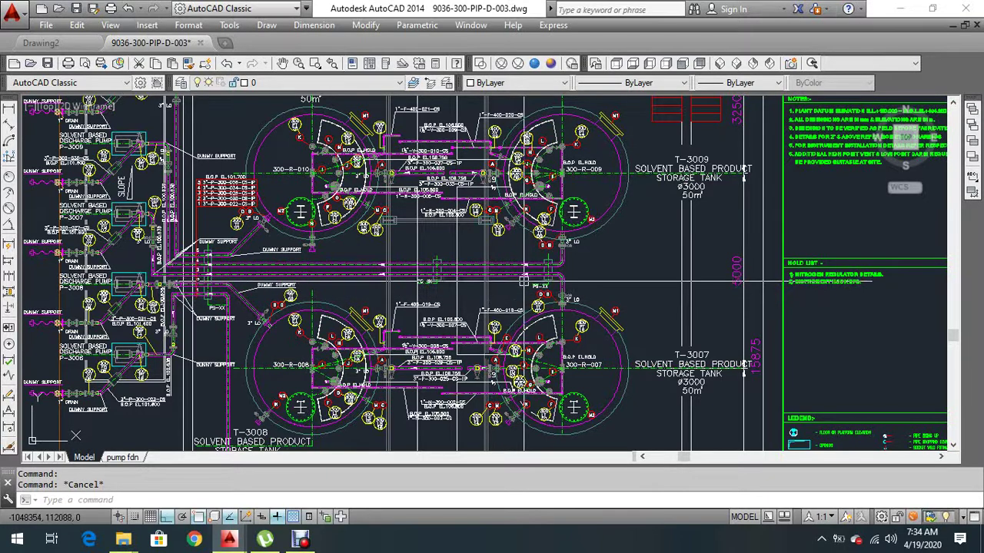
scroll(524, 281, "down", 4)
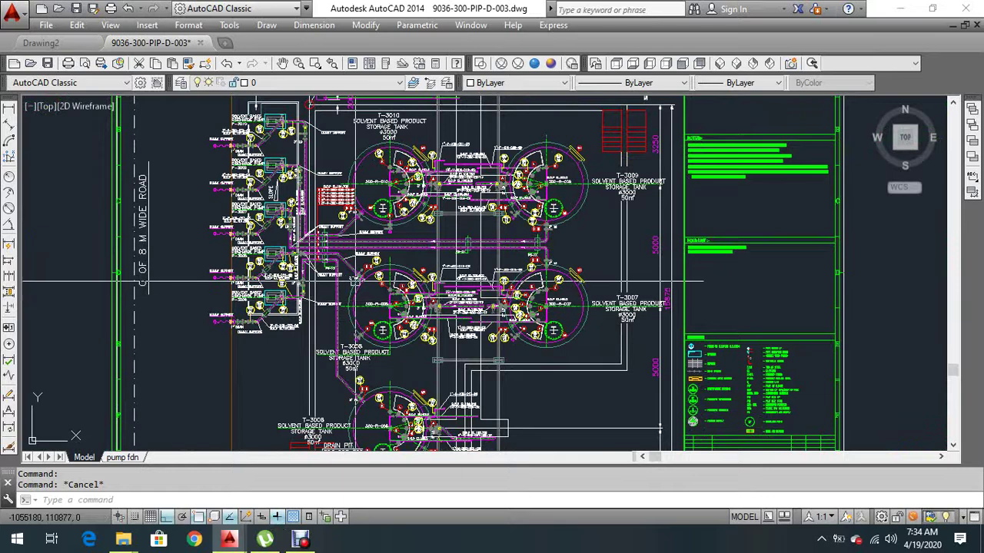
mouse_move(355, 281)
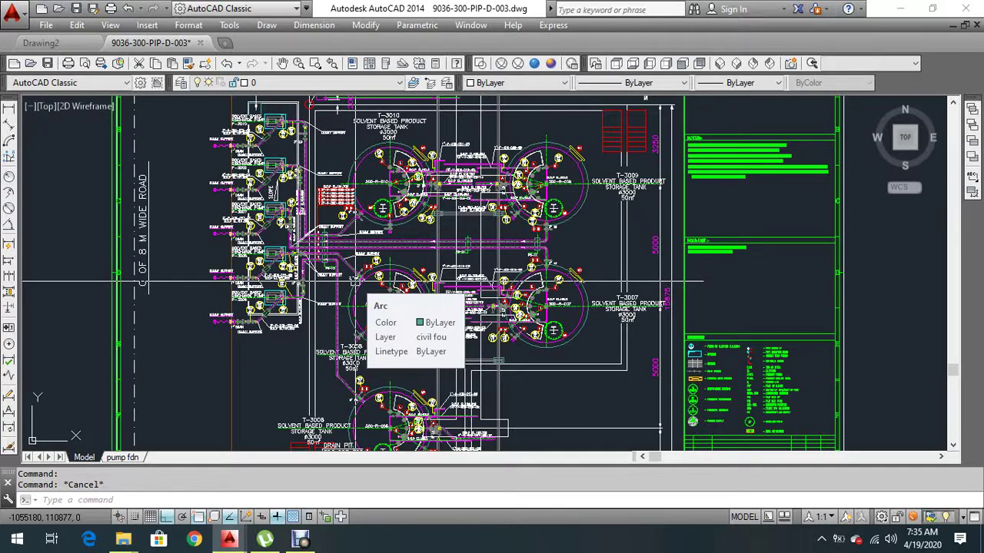
key("Escape")
type("l")
key("Return")
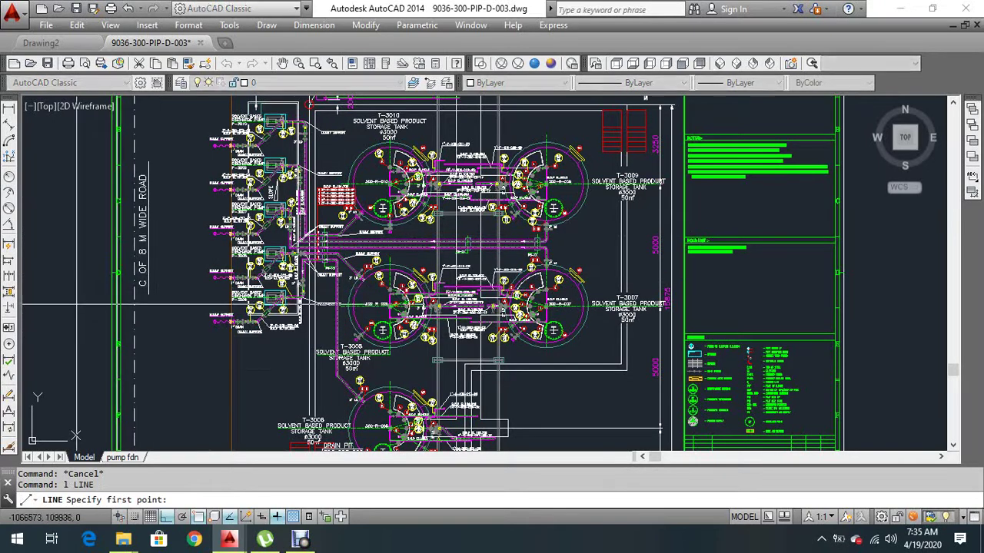
left_click(100, 305)
key("Escape")
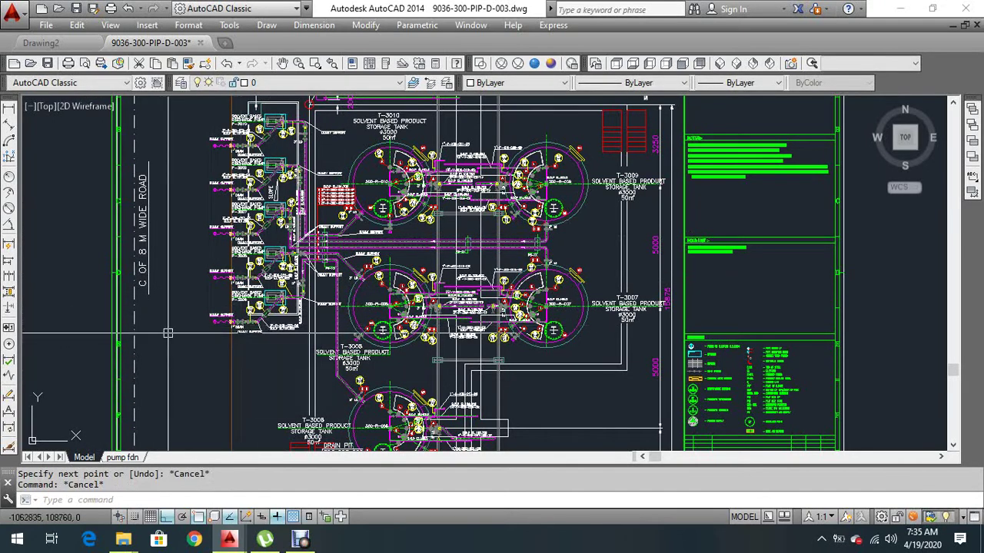
type("c")
key("Return")
left_click(82, 343)
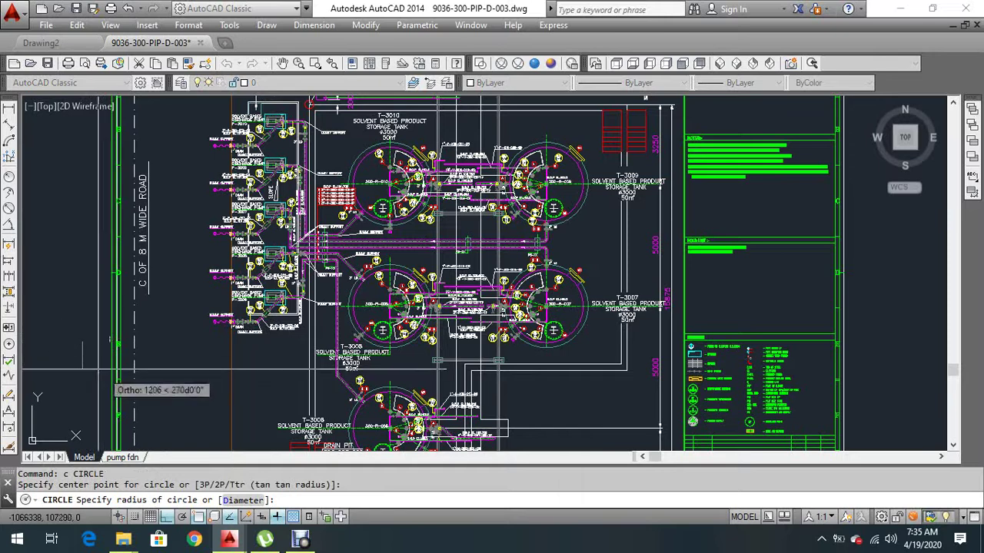
key("Escape")
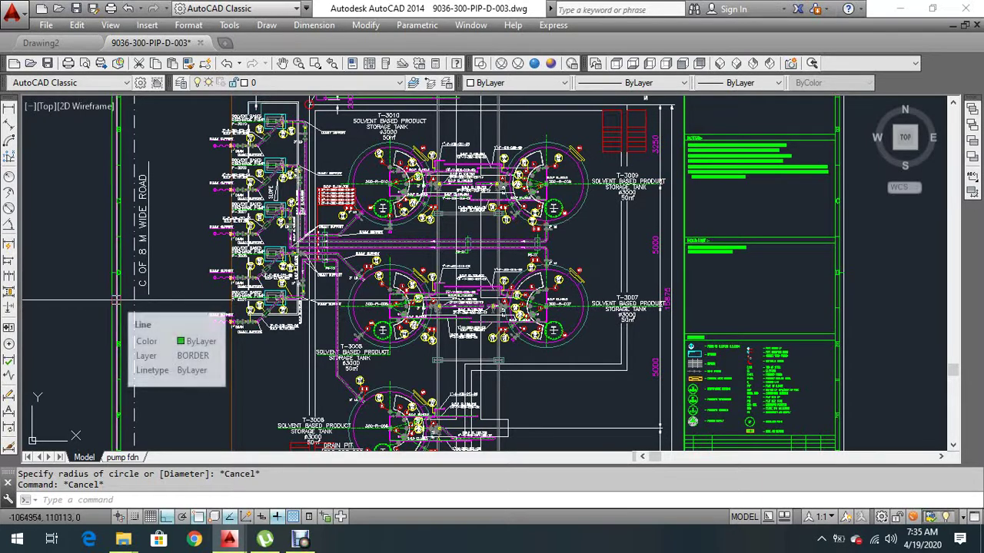
middle_click_drag(525, 375, 506, 294)
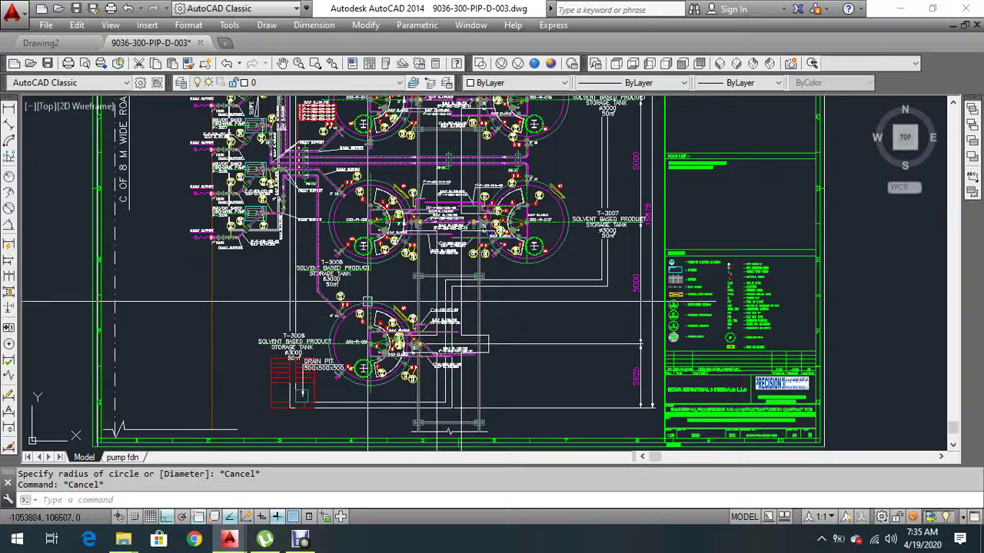
mouse_move(366, 302)
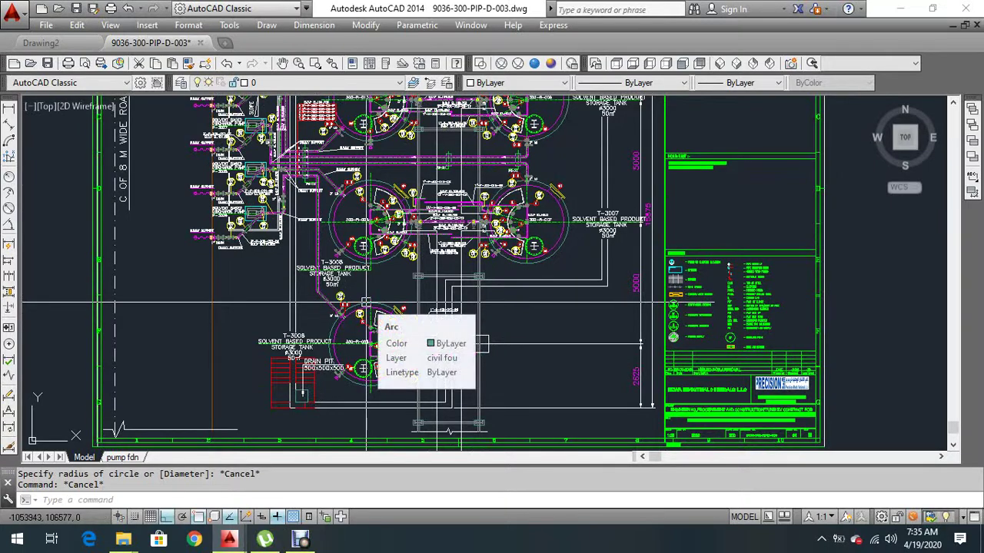